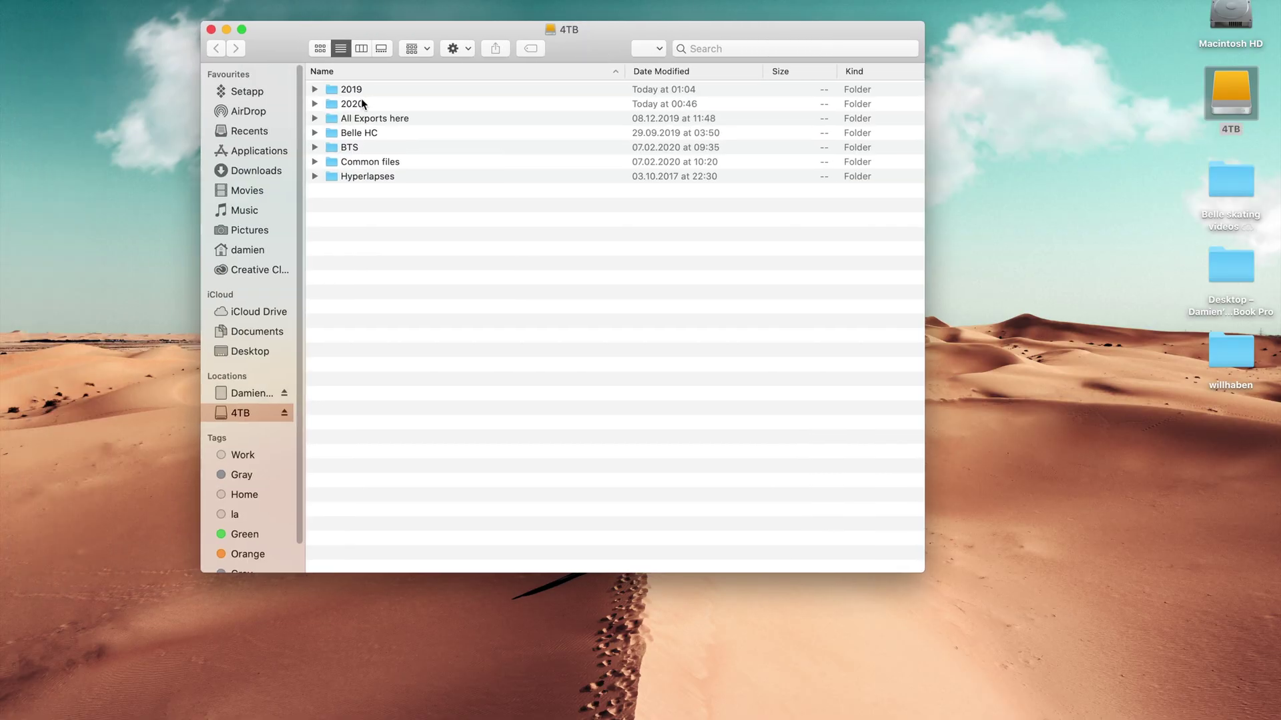
In 2020 > Youtube > Tutorials, create a new folder named 'Complete editing workflow'
double_click(360, 104)
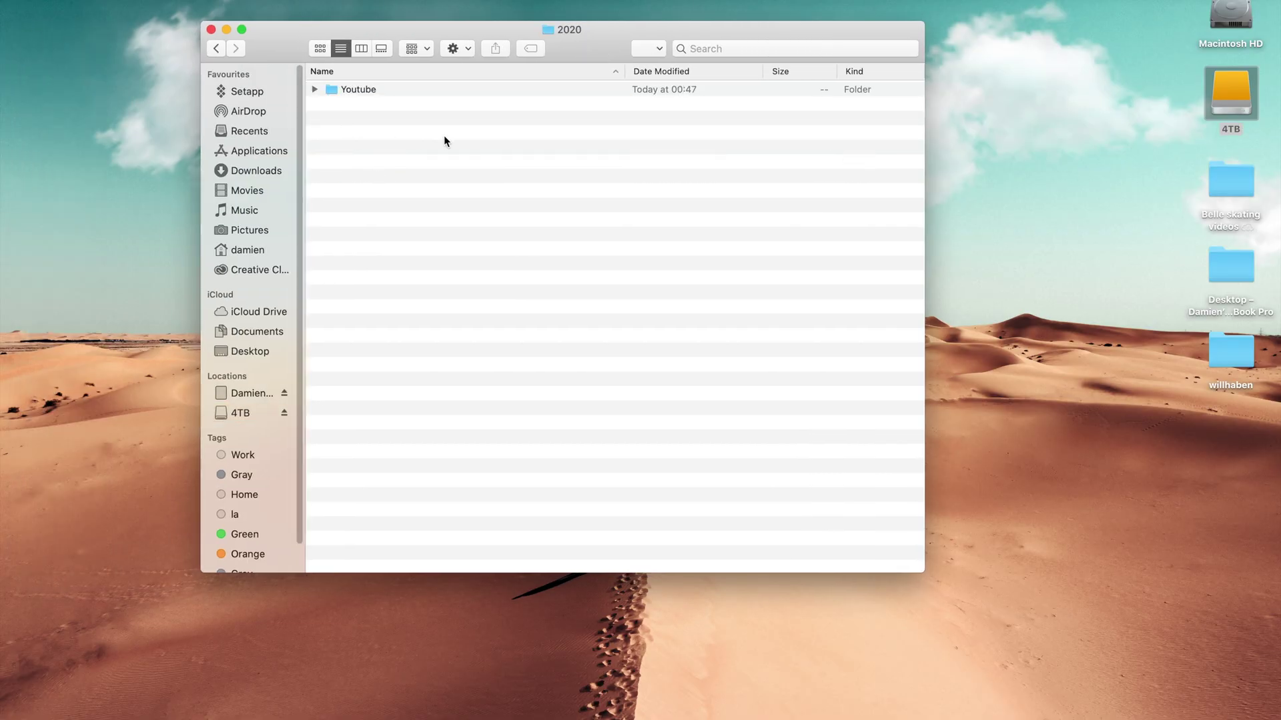
double_click(344, 90)
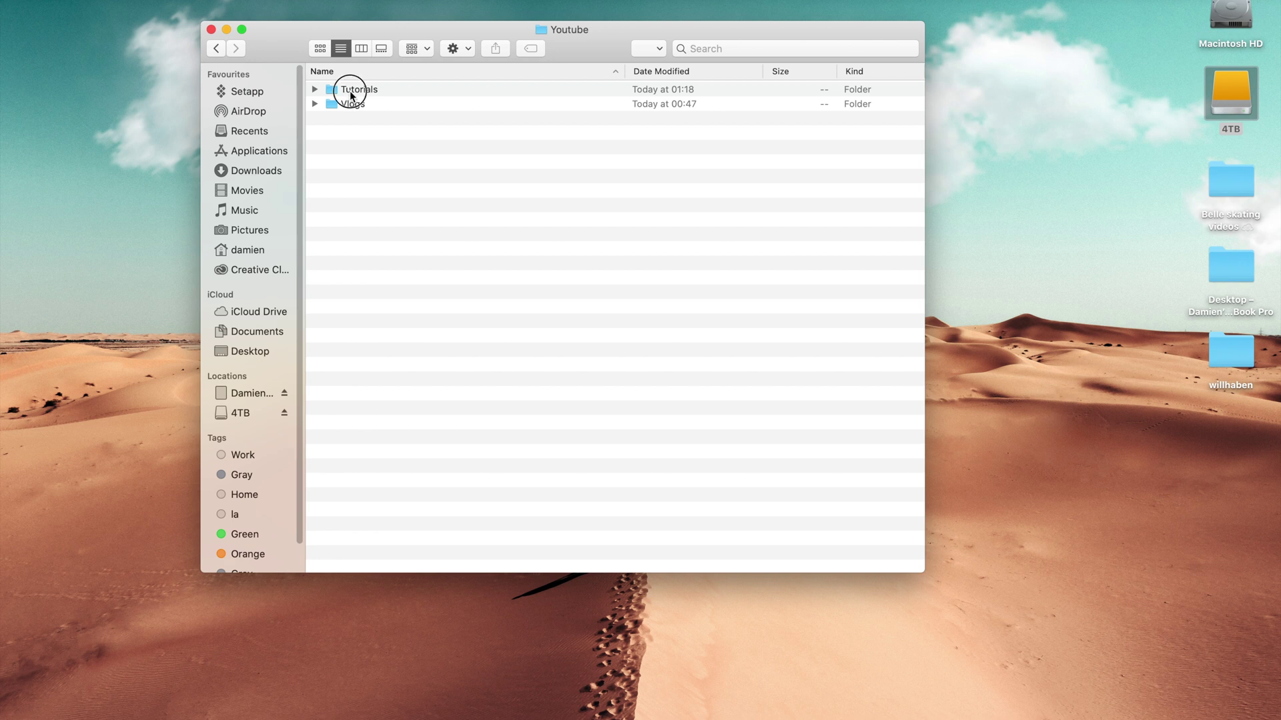
double_click(347, 91)
right_click(360, 109)
left_click(367, 112)
type("Complete editing workflow")
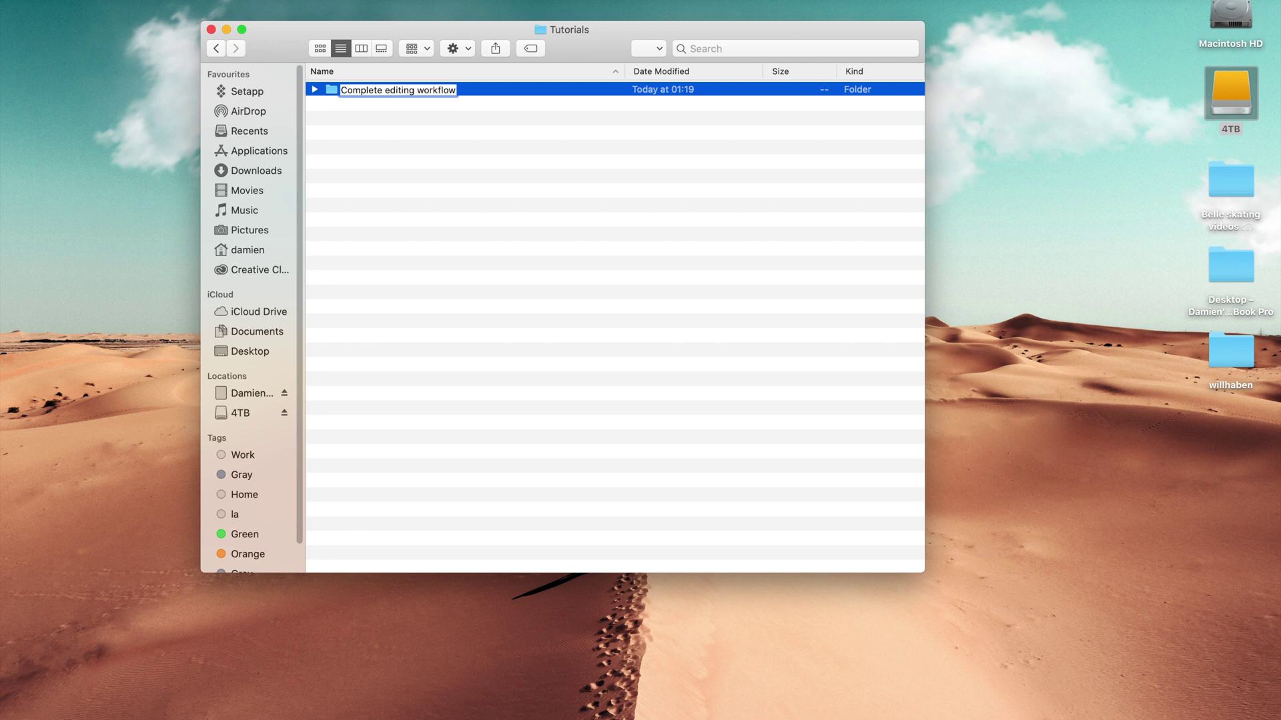
key("Return")
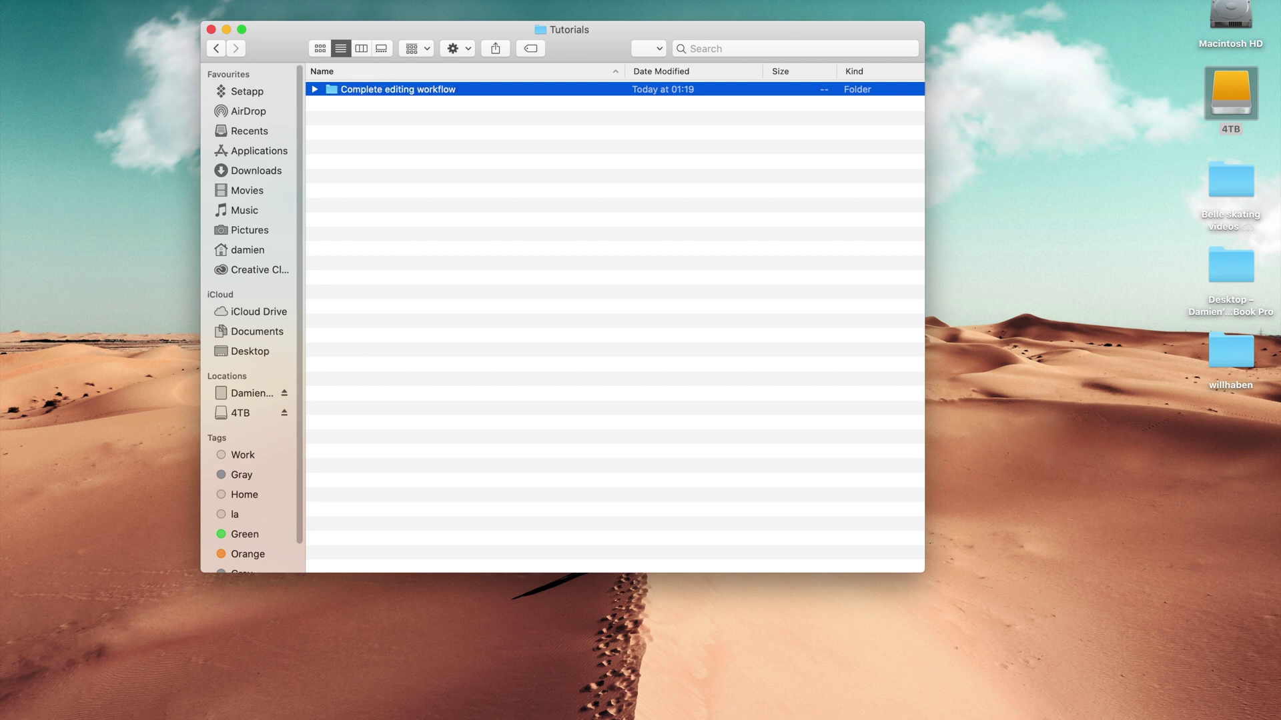
Inside 'Complete editing workflow', create the EOS R and DJI Mavic folders
double_click(379, 90)
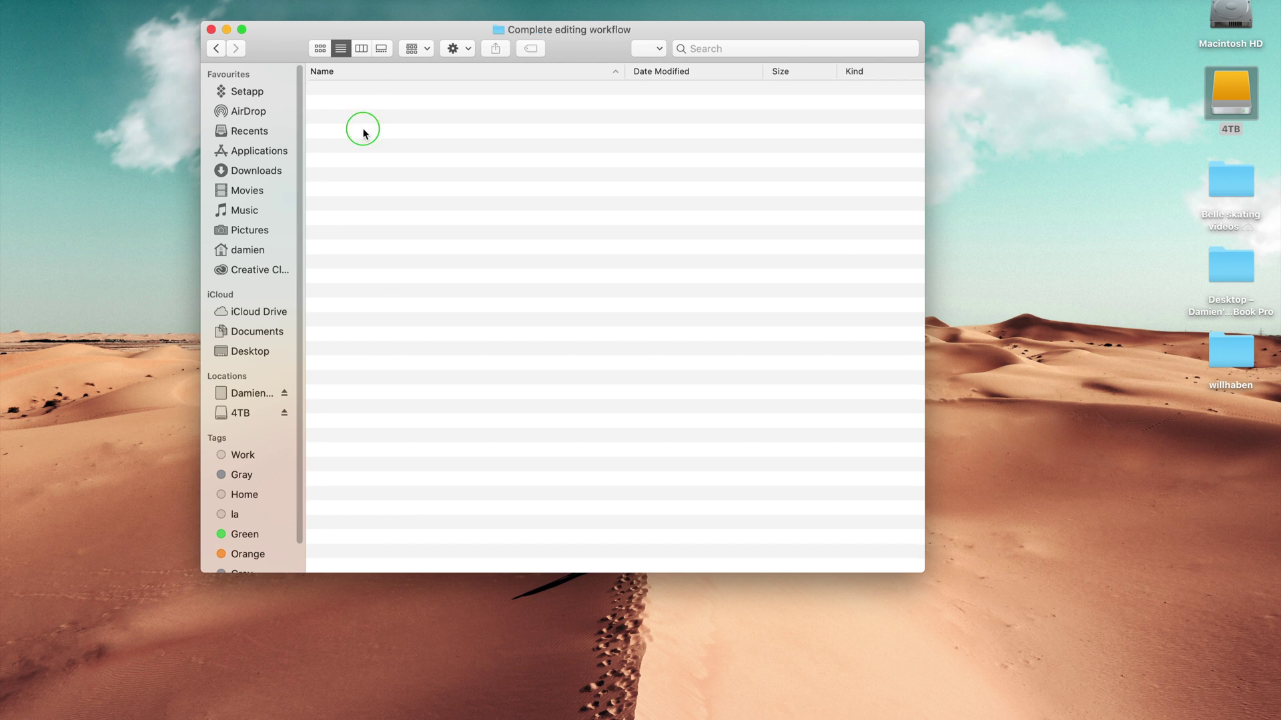
right_click(353, 125)
left_click(364, 130)
type("EOS")
right_click(367, 128)
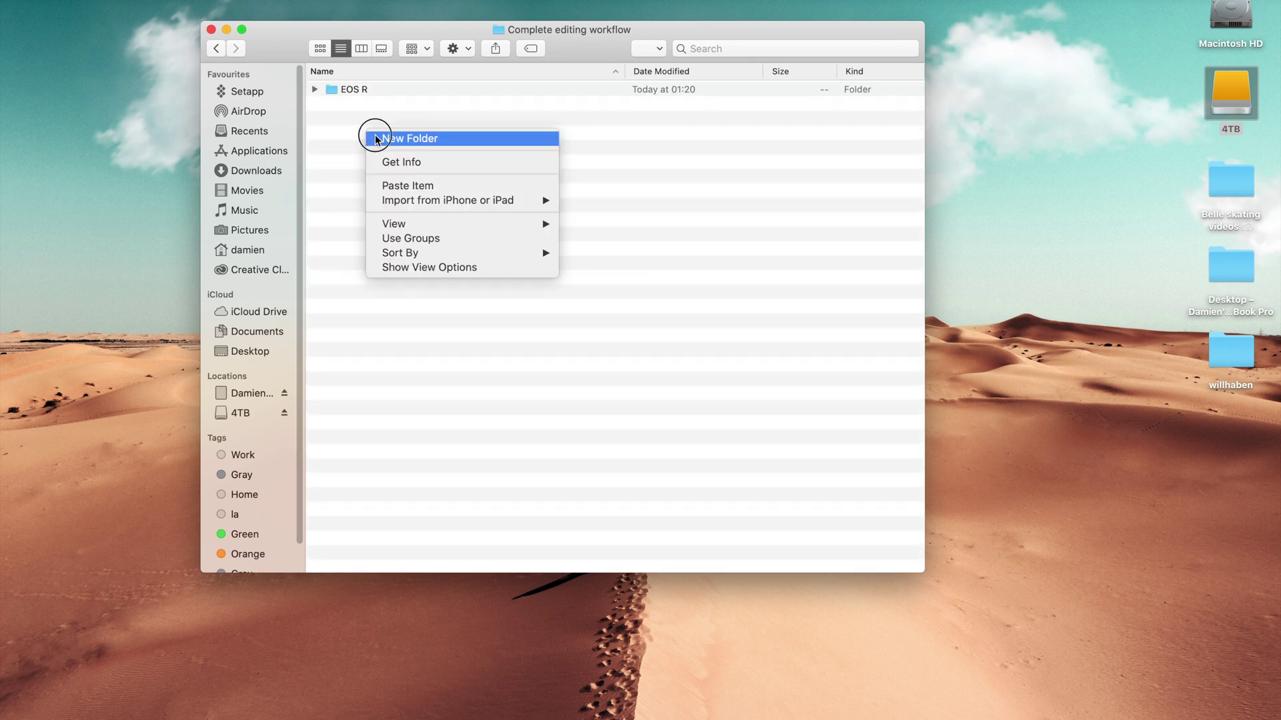
left_click(375, 135)
type("DJI Ma")
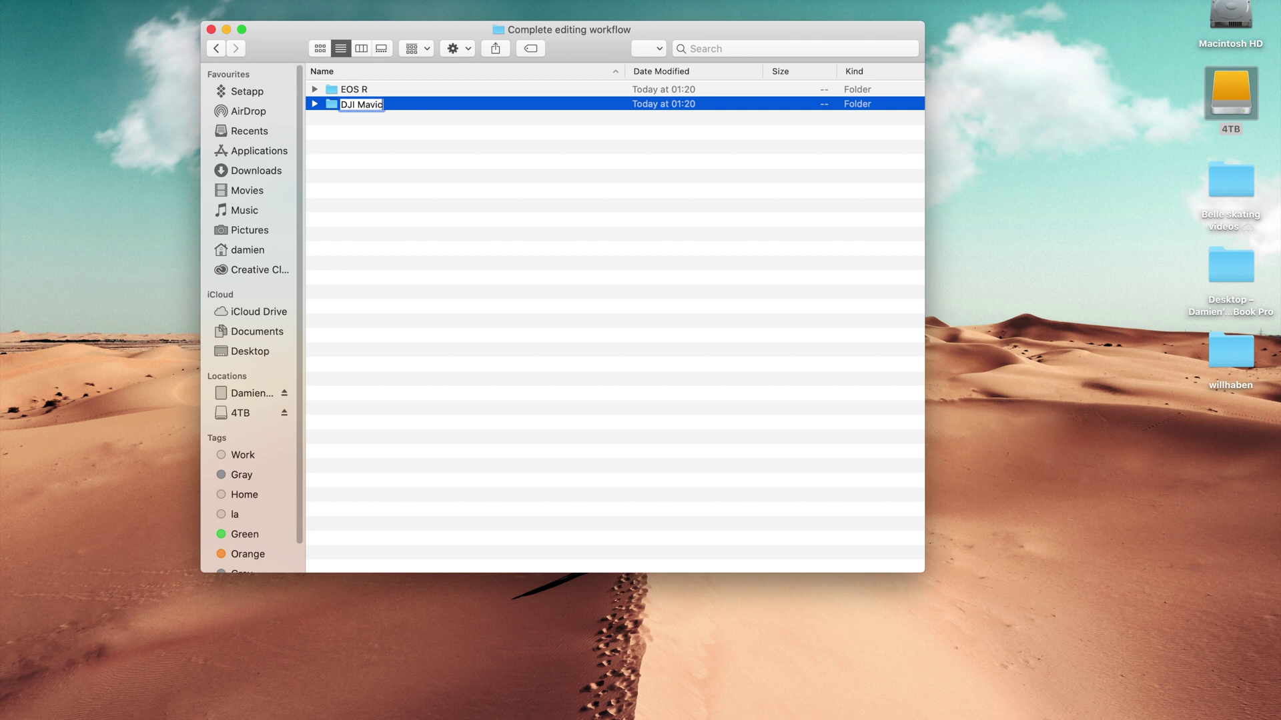
type("vic")
key("Return")
Add the Music and C200 folders next to them
right_click(343, 148)
left_click(350, 152)
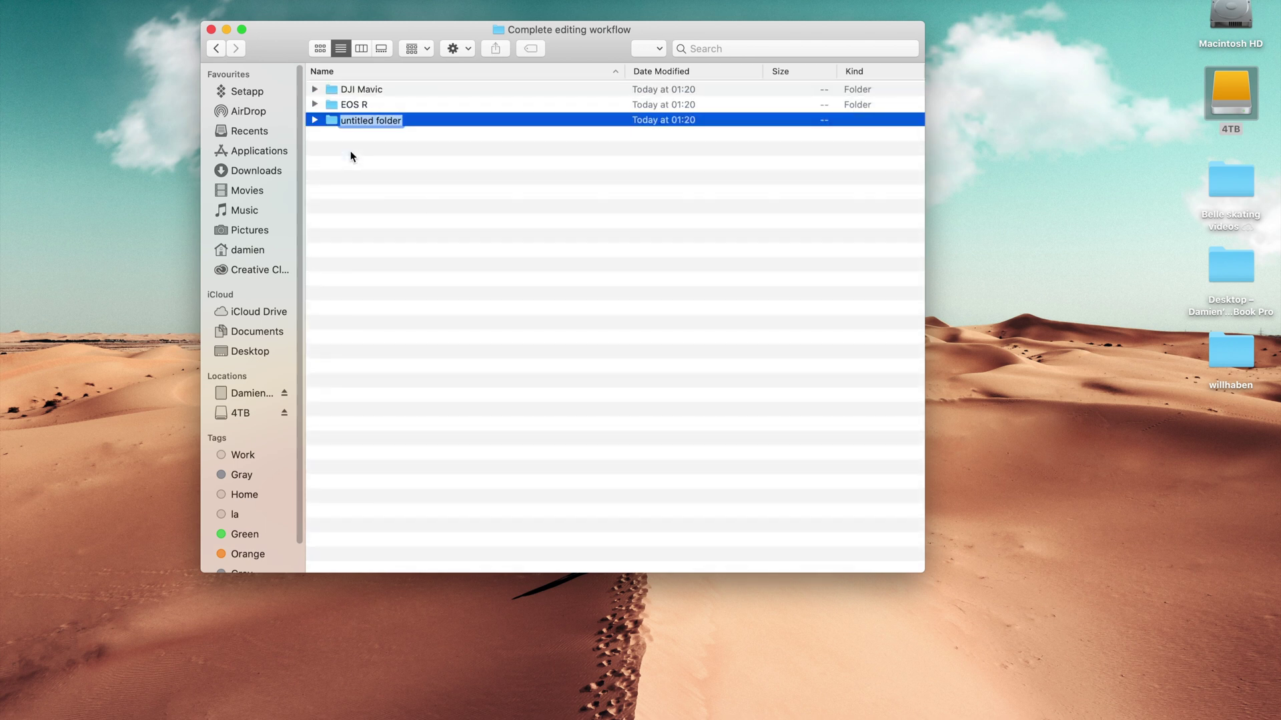
type("Music")
key("Return")
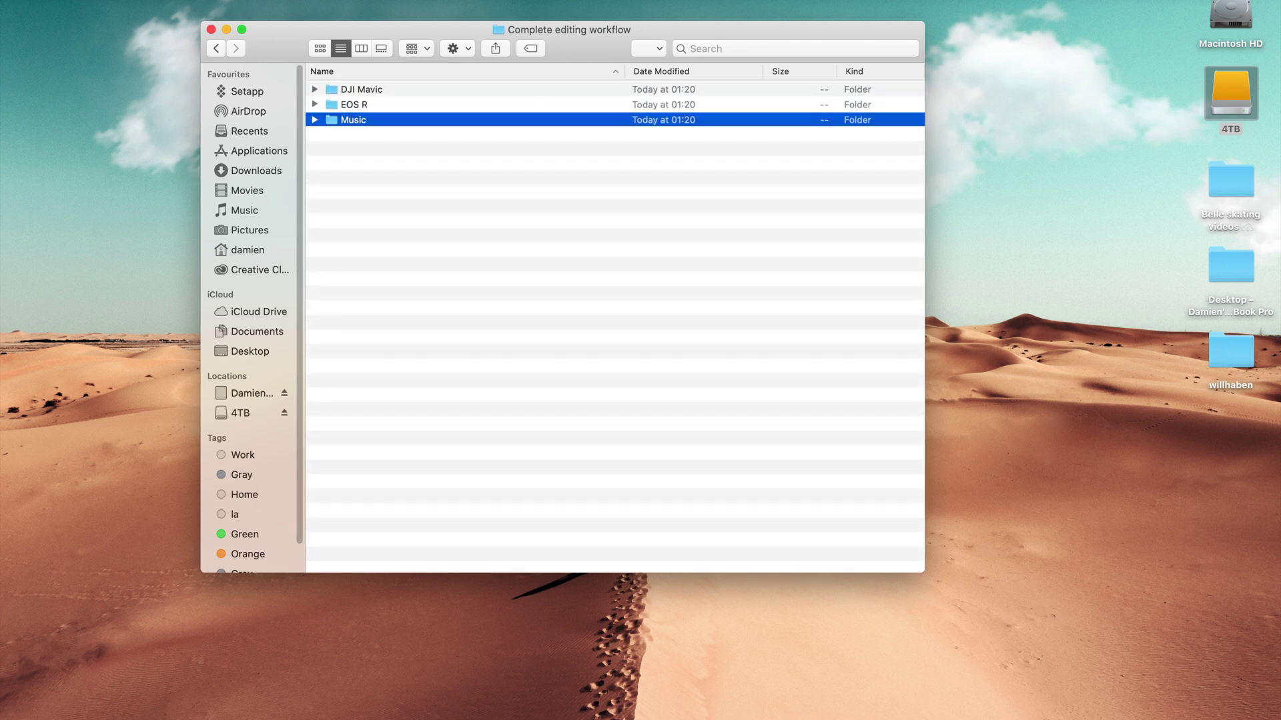
right_click(354, 149)
left_click(359, 152)
type("C200")
key("Return")
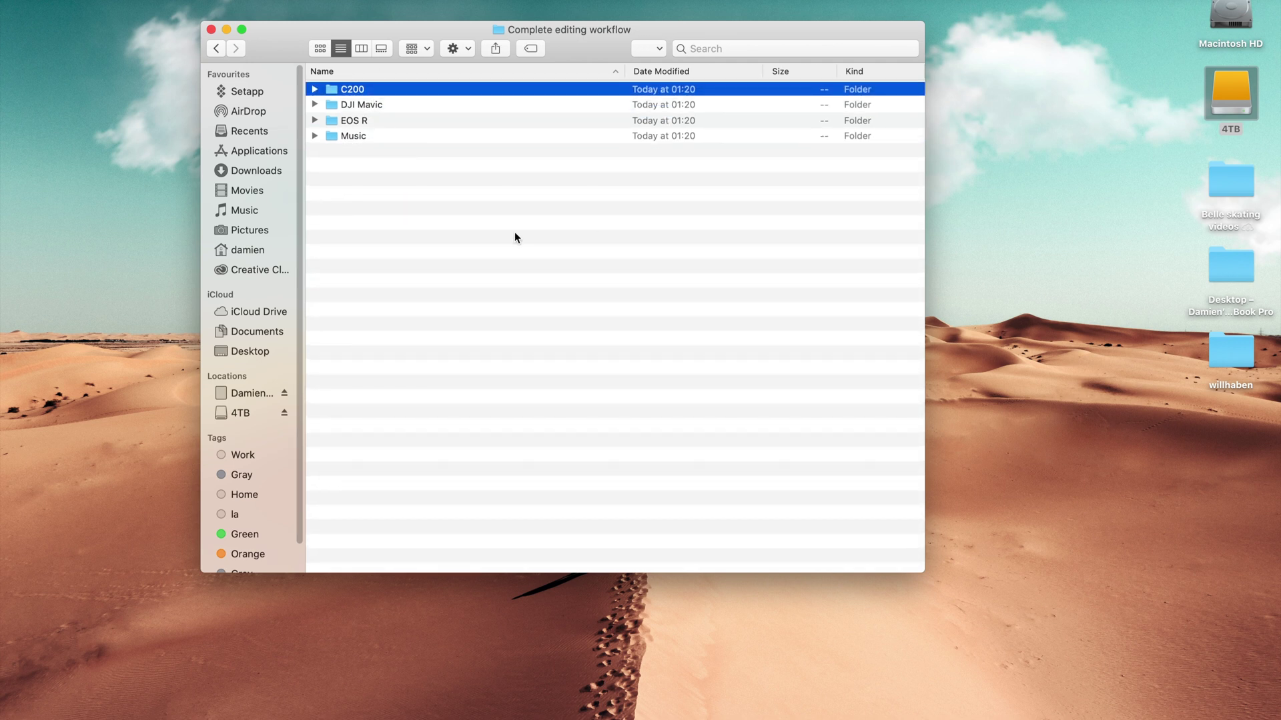
left_click(364, 220)
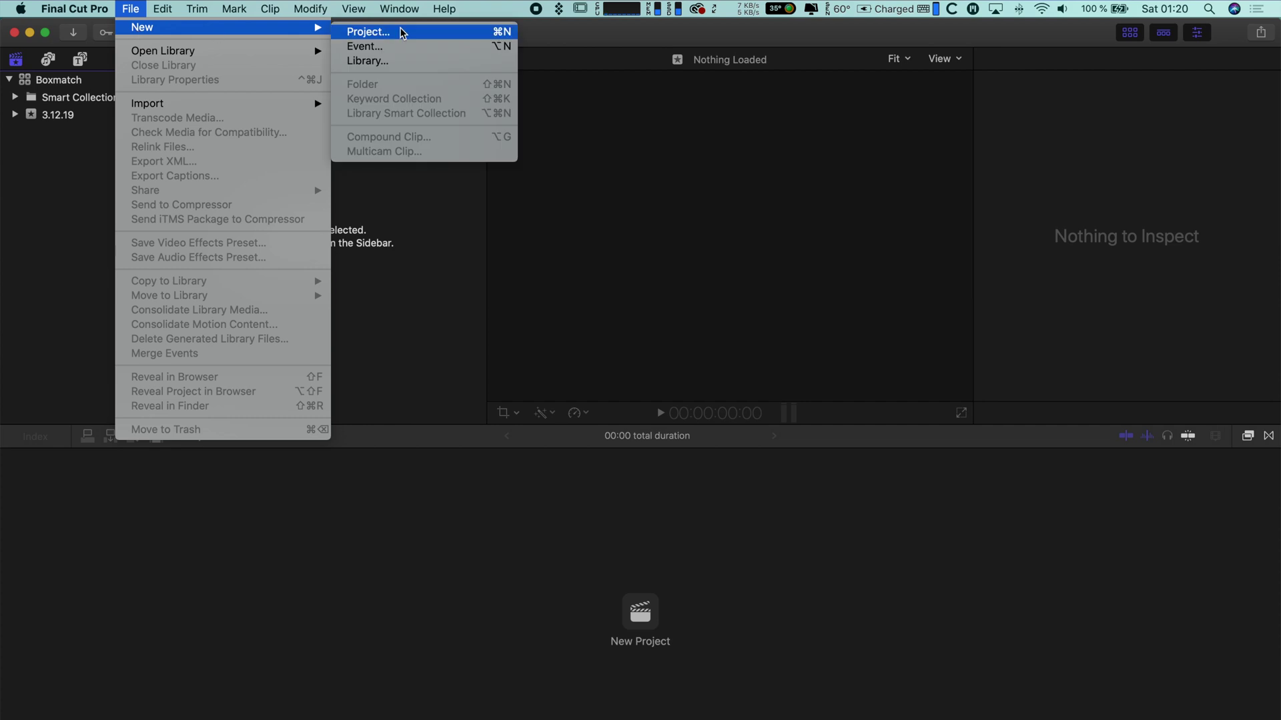
Create a new library named 'Complete editing workflow', saved in the project folder
left_click(367, 61)
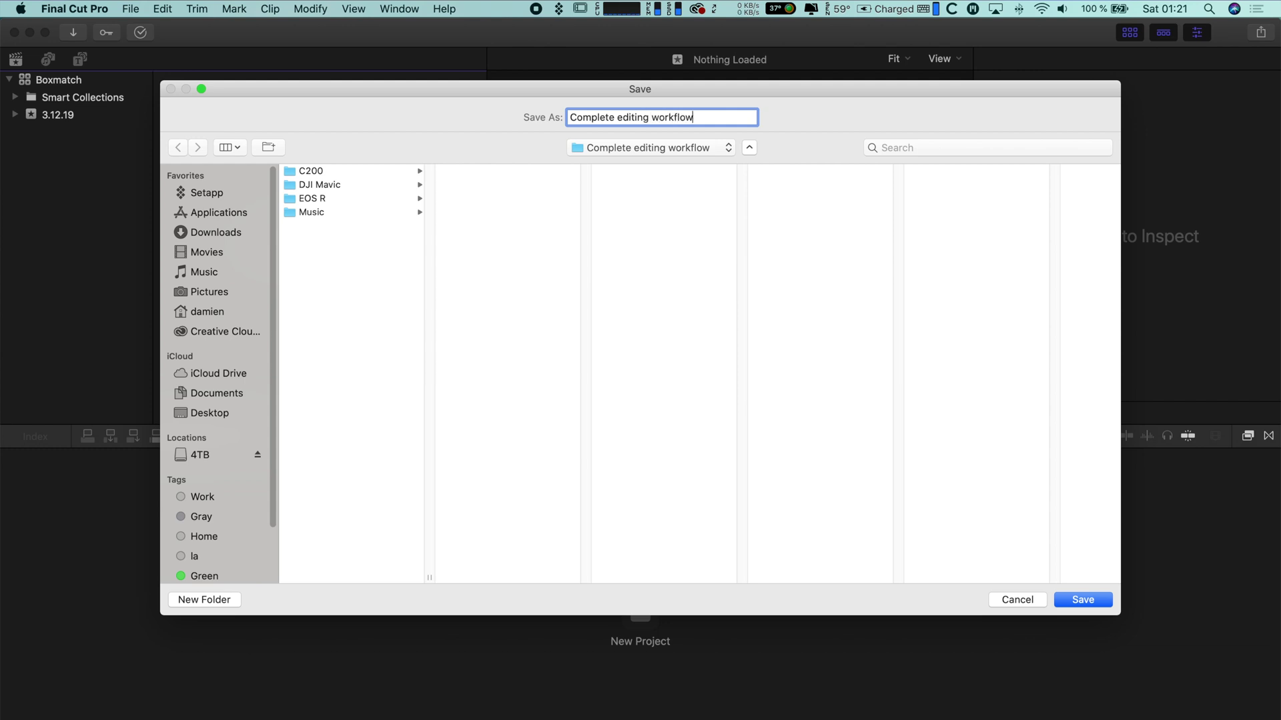
key("Return")
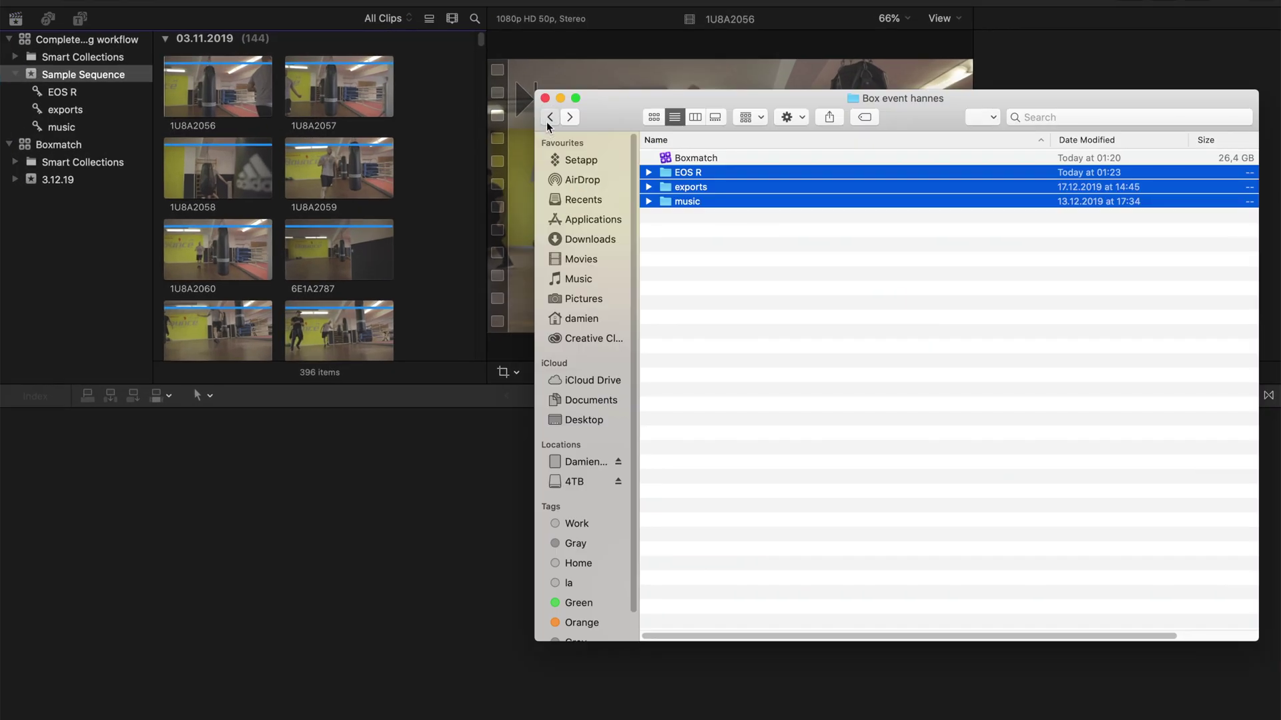
Go back to the 2019 folder and expand the vlogs and Falcon lens award folders
left_click(549, 119)
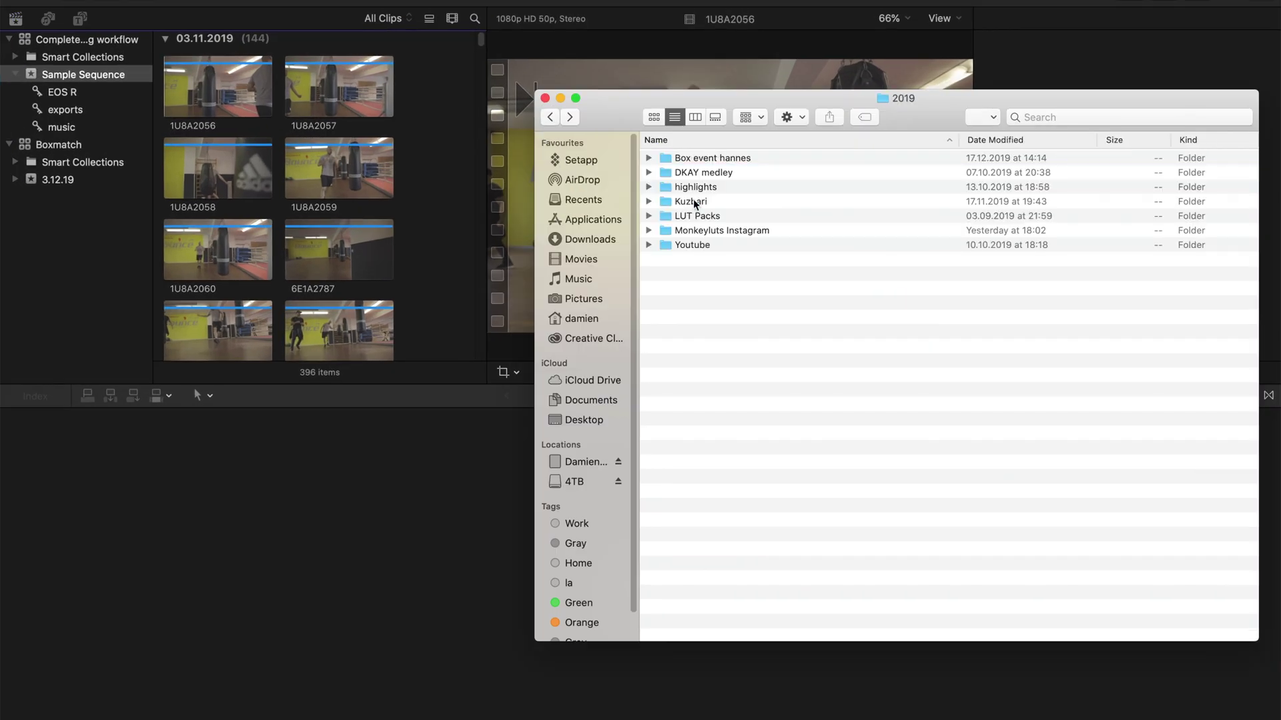
left_click(665, 332)
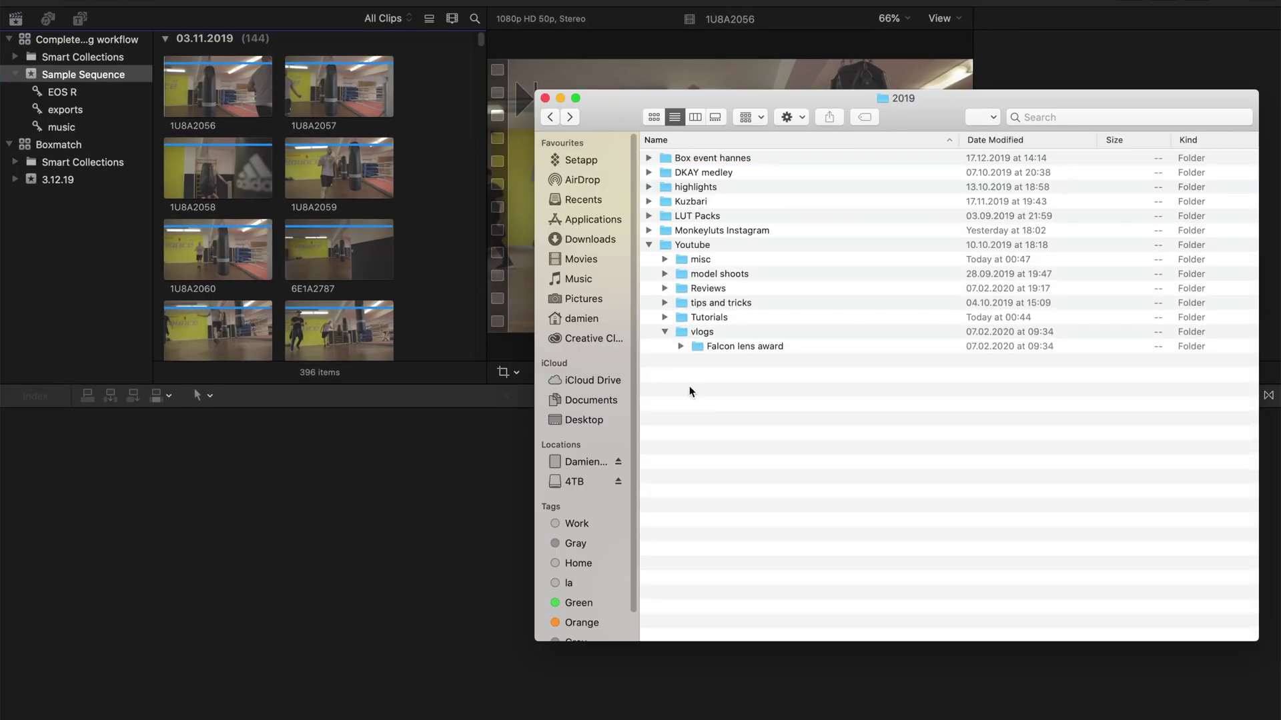
left_click(680, 347)
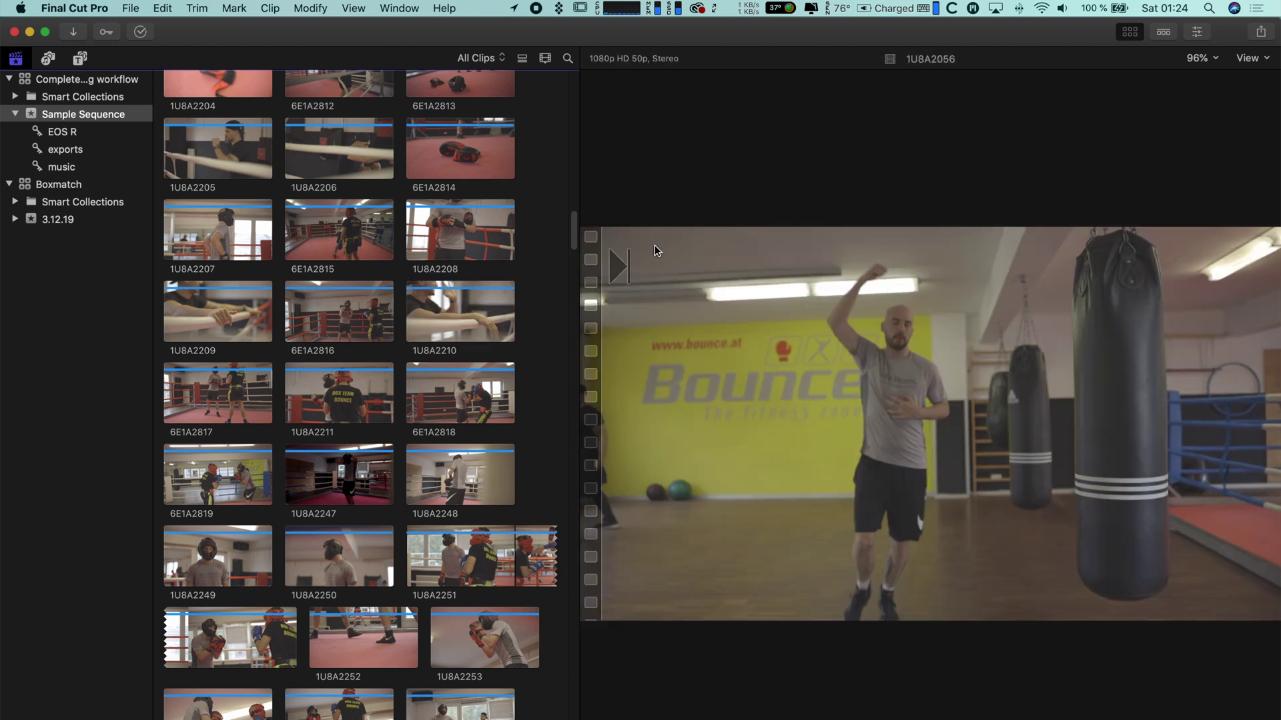
Mark in and out ranges on boxing clips 1U8A2056 and 1U8A2059
scroll(343, 244, "up", 15)
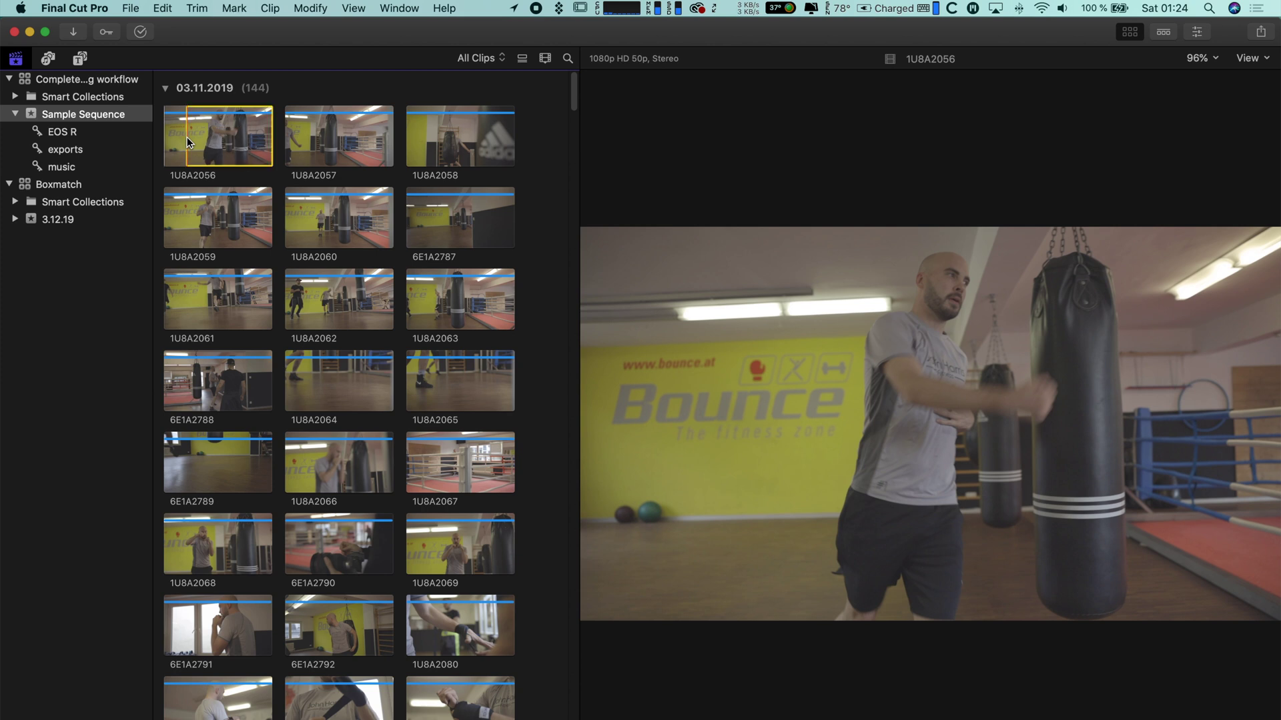
key("i")
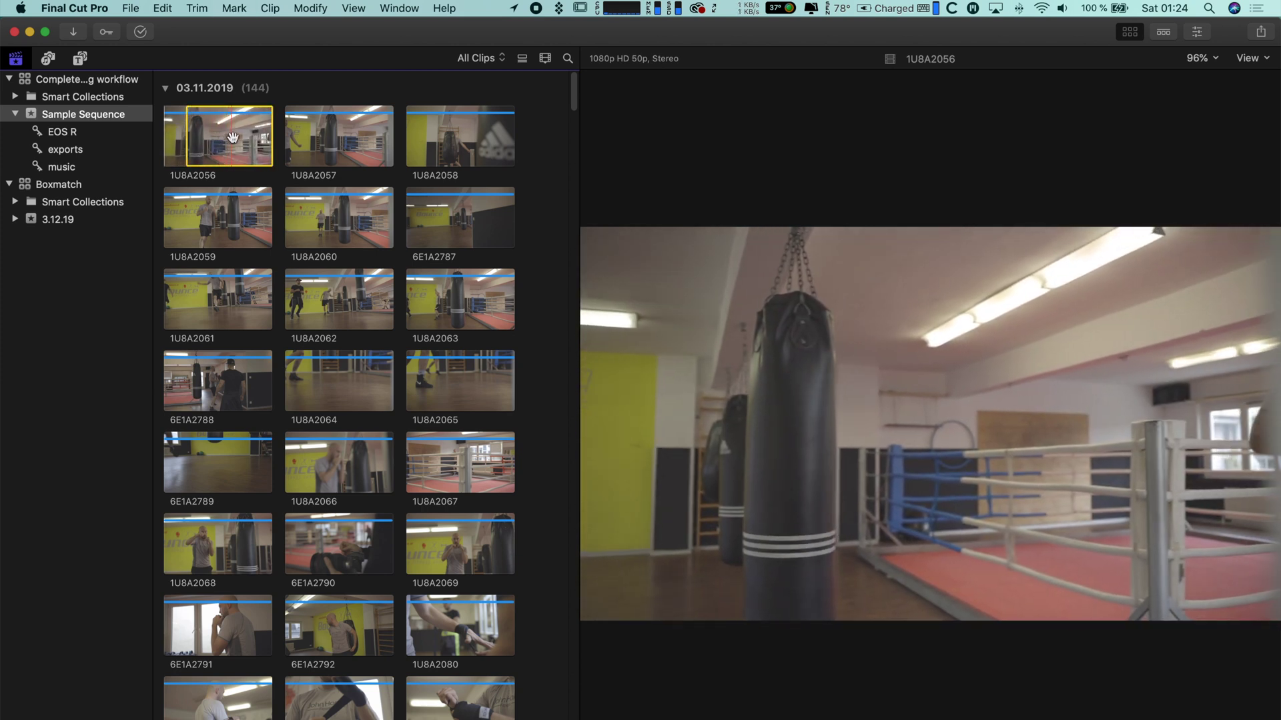
key("o")
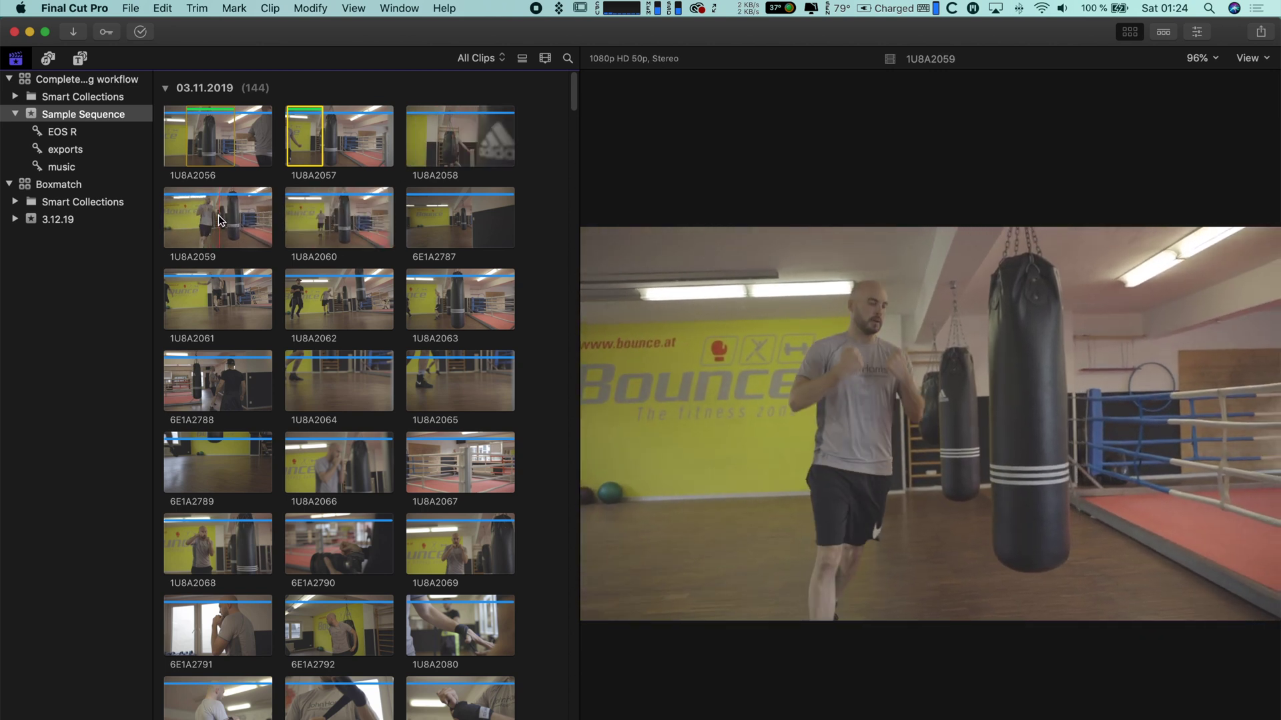
key("i")
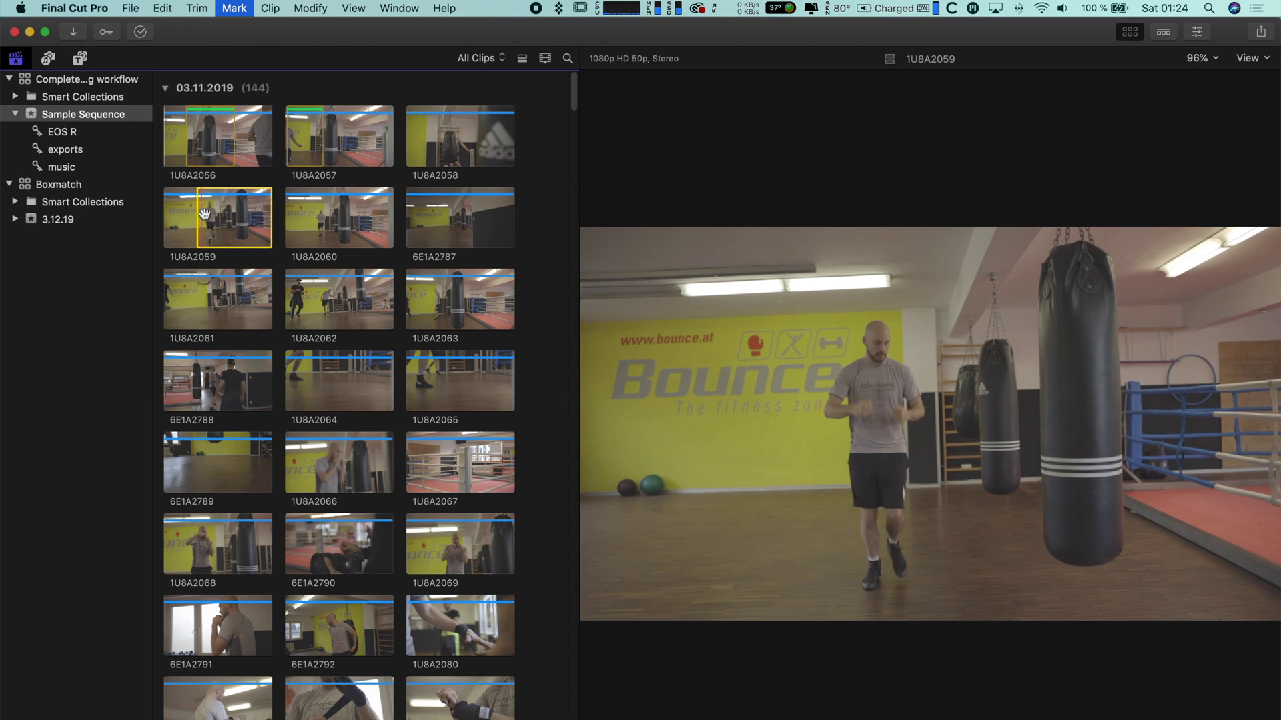
key("o")
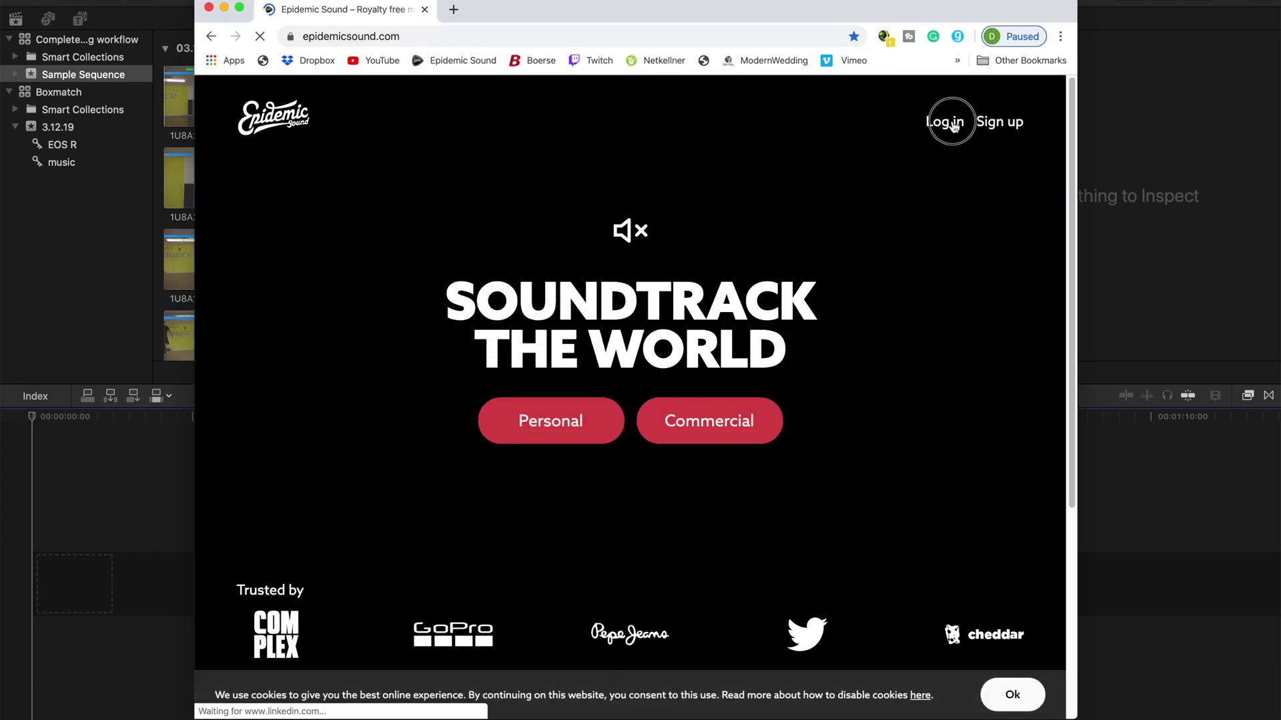
Log in to Epidemic Sound and browse the home page
left_click(952, 123)
left_click(625, 476)
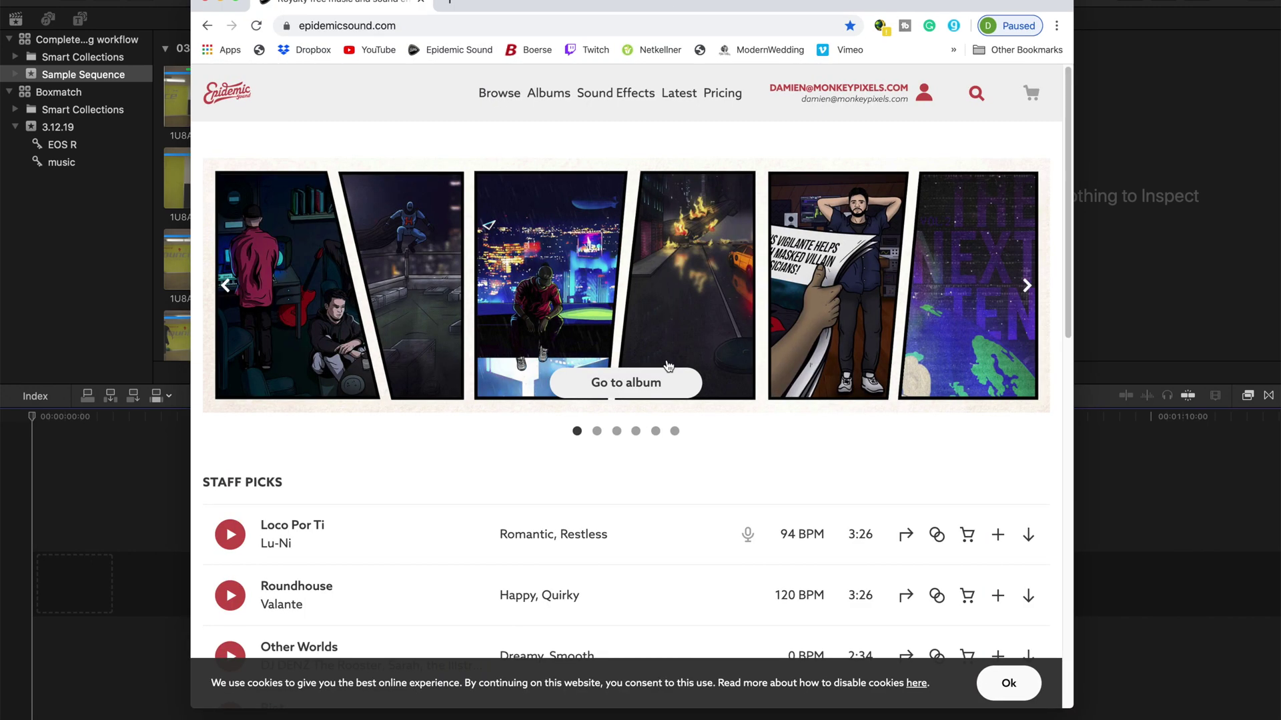
scroll(514, 375, "down", 3)
scroll(454, 367, "down", 2)
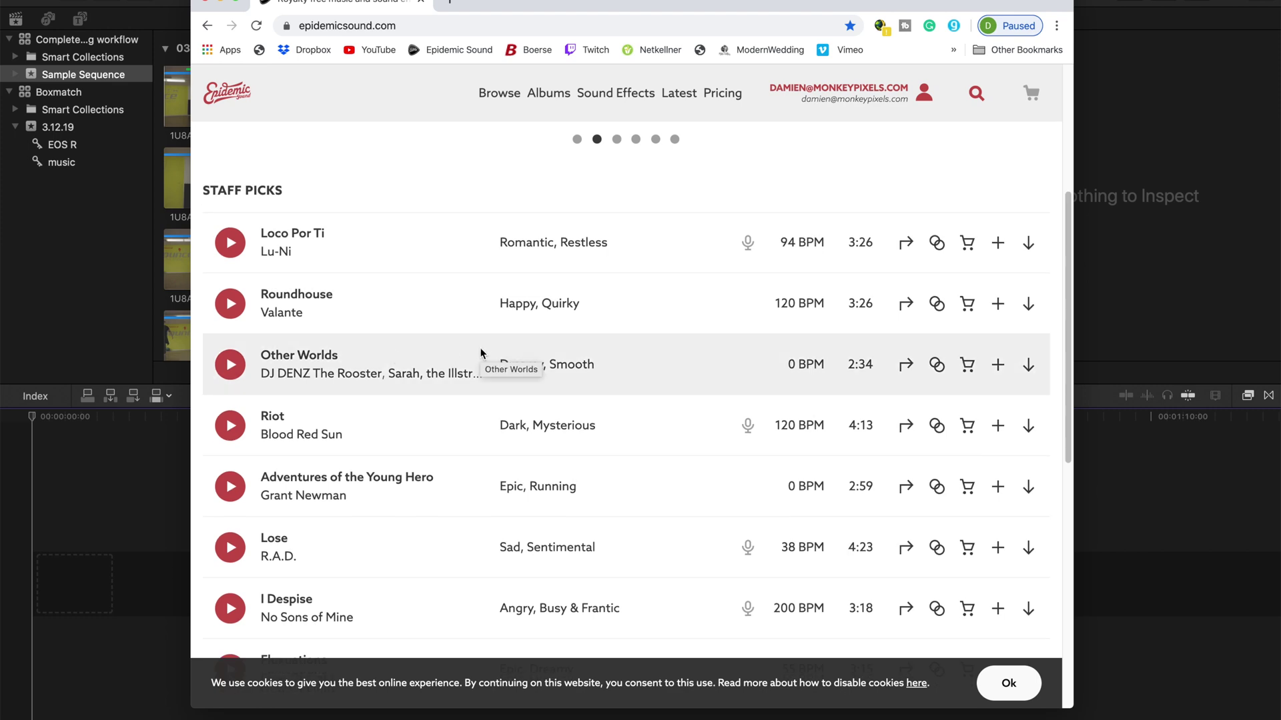
scroll(511, 396, "down", 8)
scroll(509, 401, "up", 12)
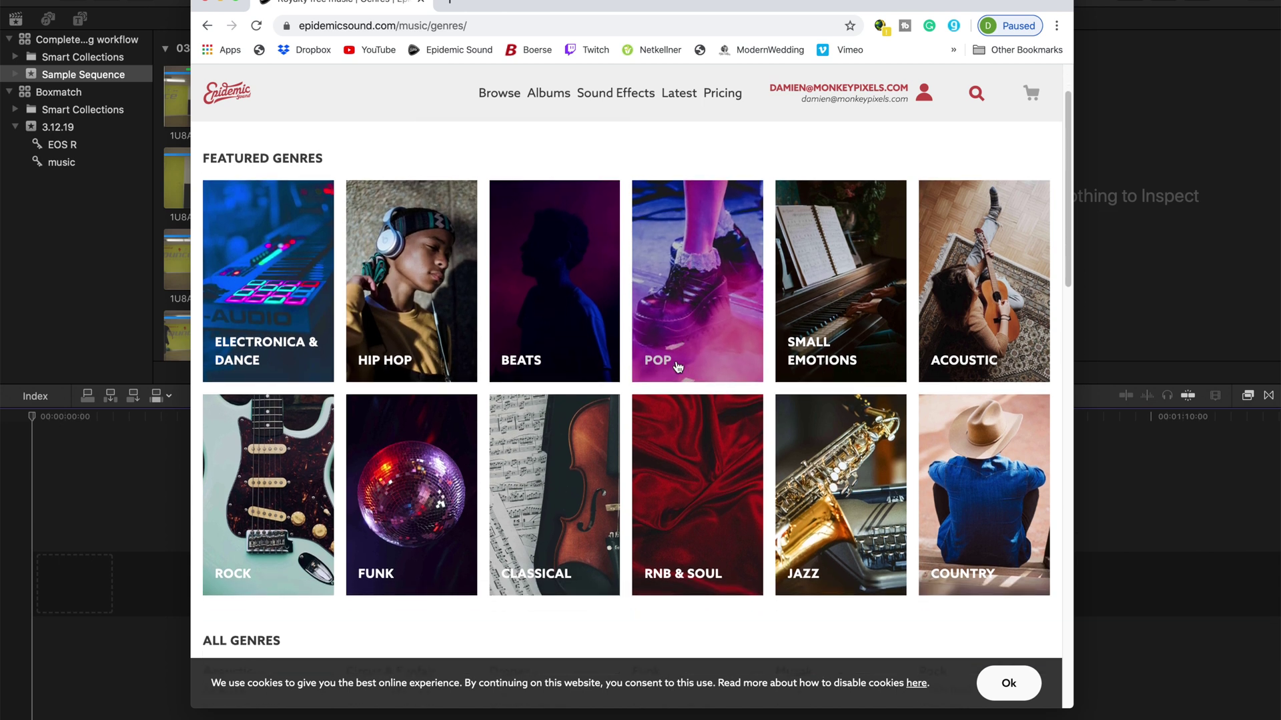
scroll(678, 366, "down", 15)
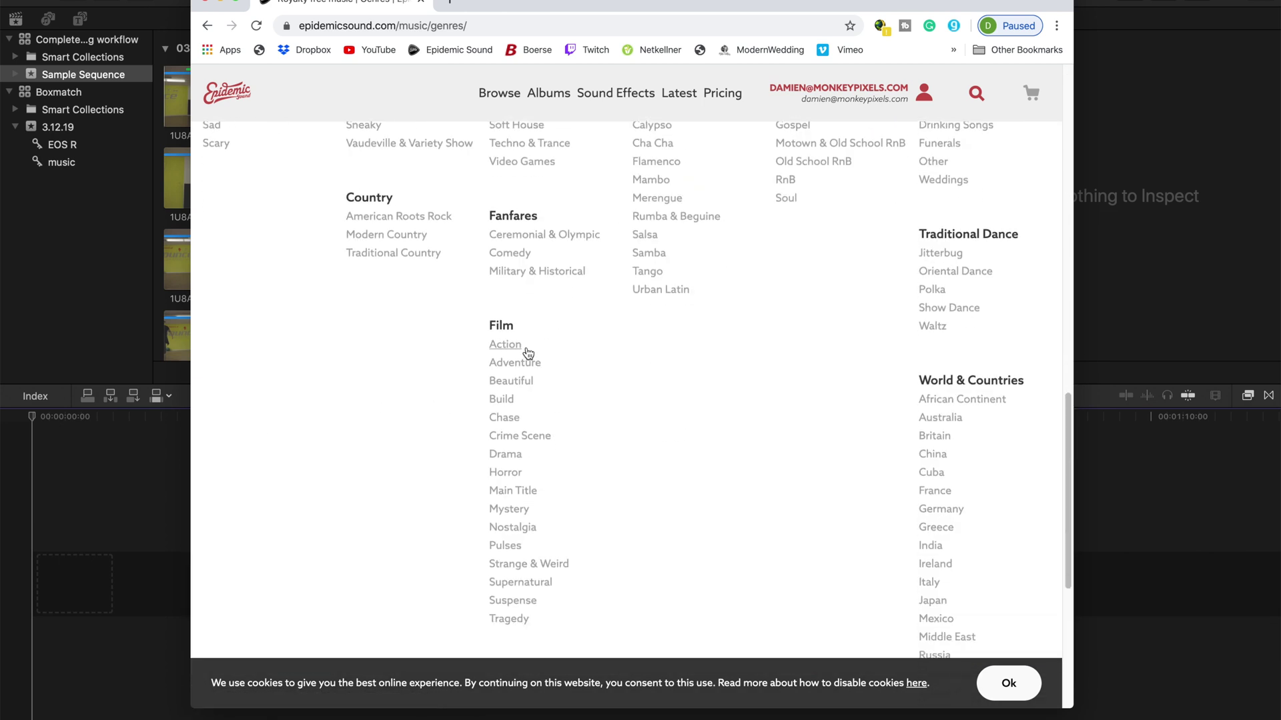
Filter the Action film tracks to the Epic mood and play Deorc Decuple
left_click(506, 345)
left_click(226, 313)
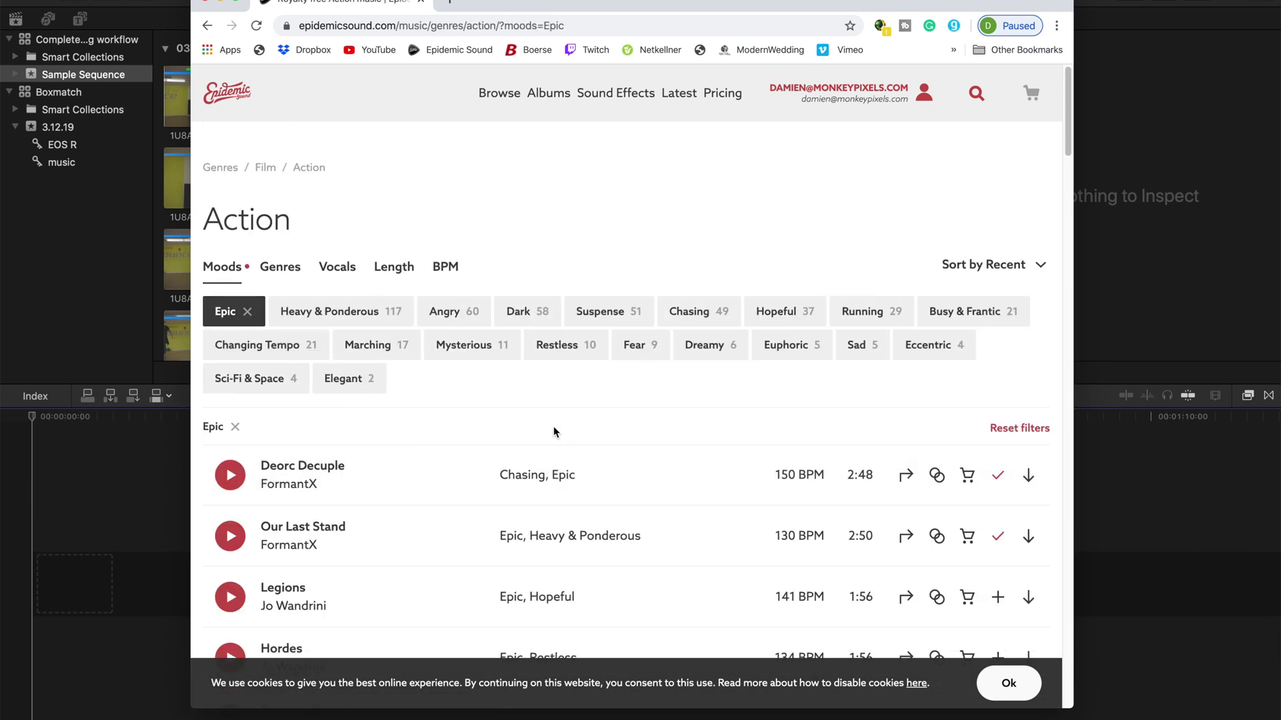
scroll(226, 443, "down", 1)
left_click(228, 437)
key("XF86AudioLowerVolume")
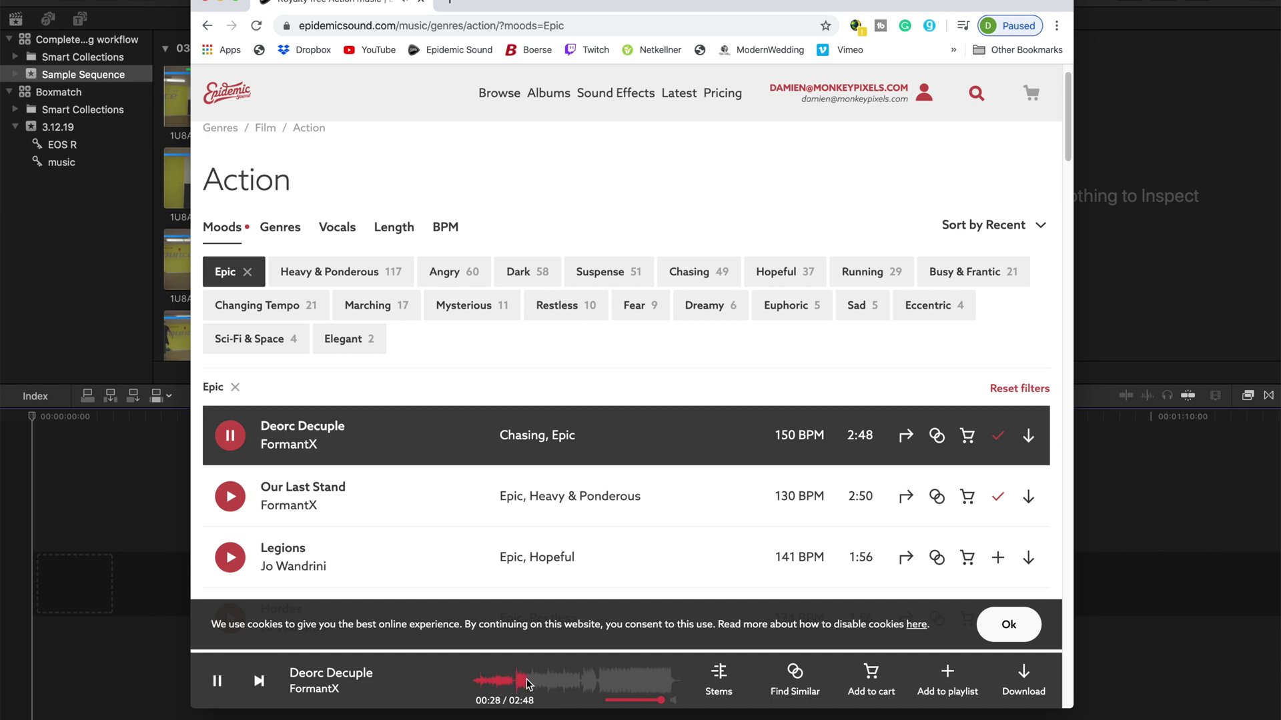
Audition Deorc Decuple's Melody, Instruments, and finally Bass stems
left_click(726, 677)
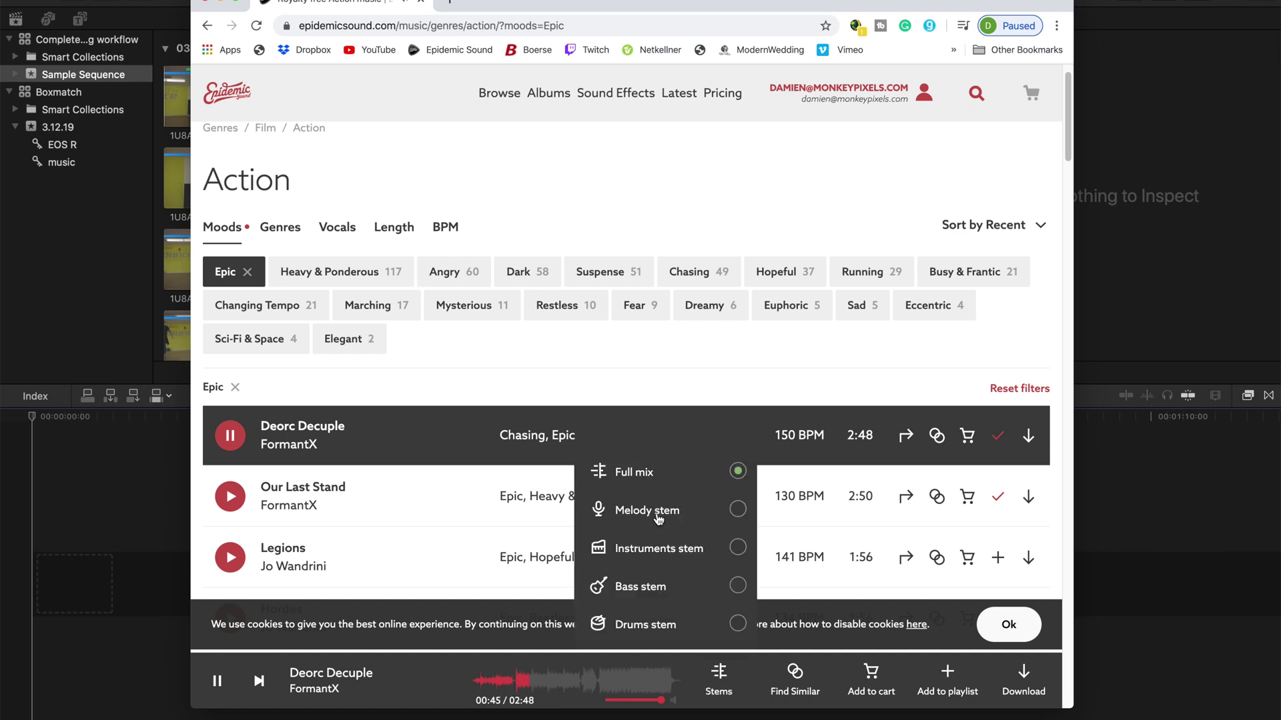
left_click(737, 510)
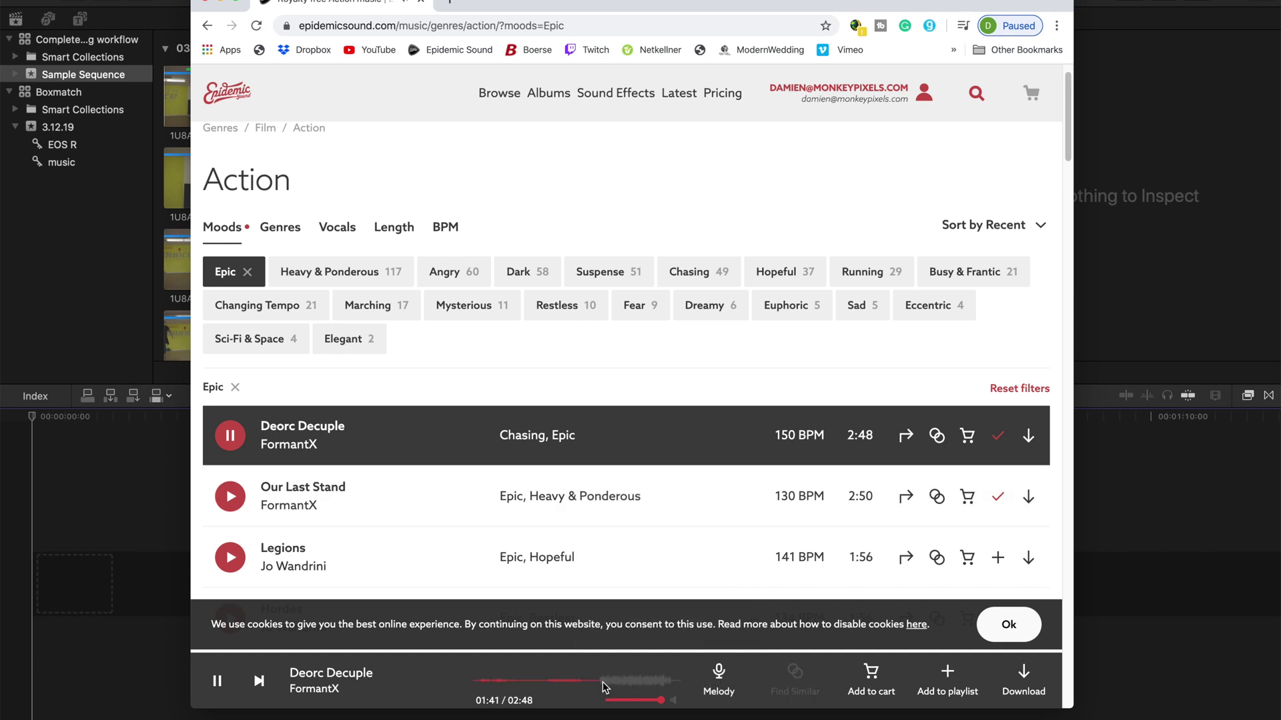
left_click(711, 675)
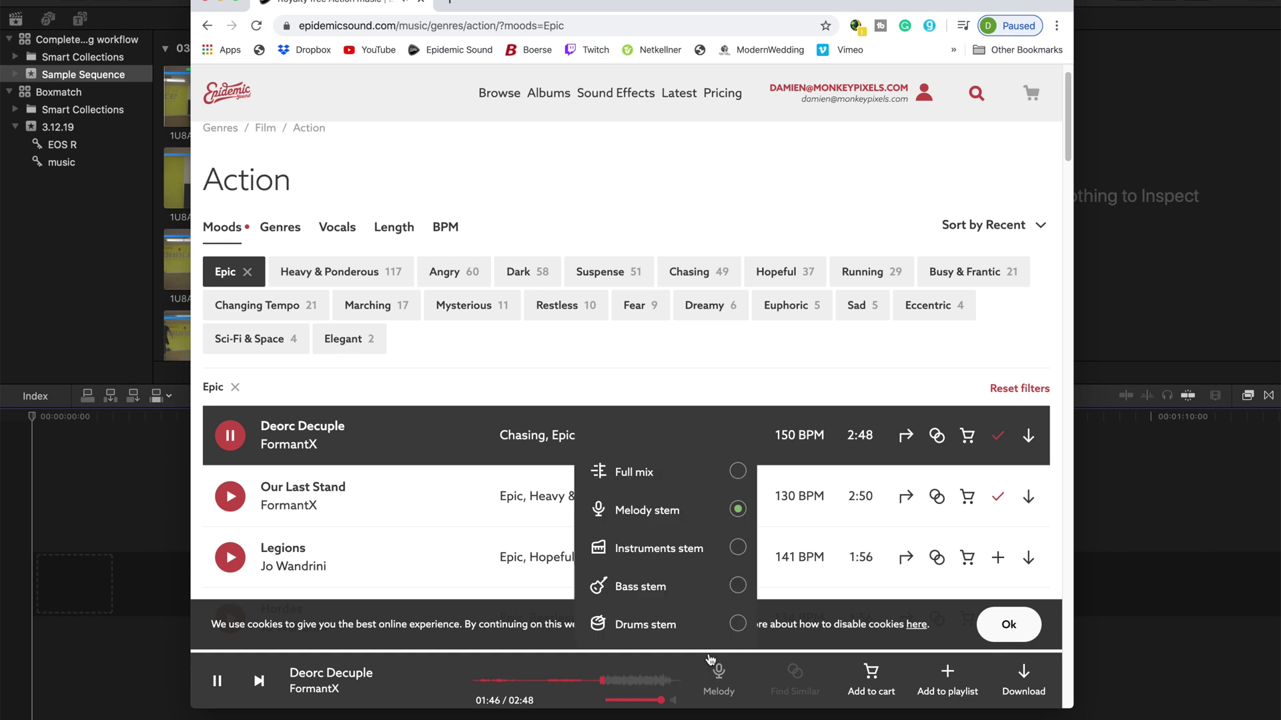
left_click(739, 548)
left_click(717, 677)
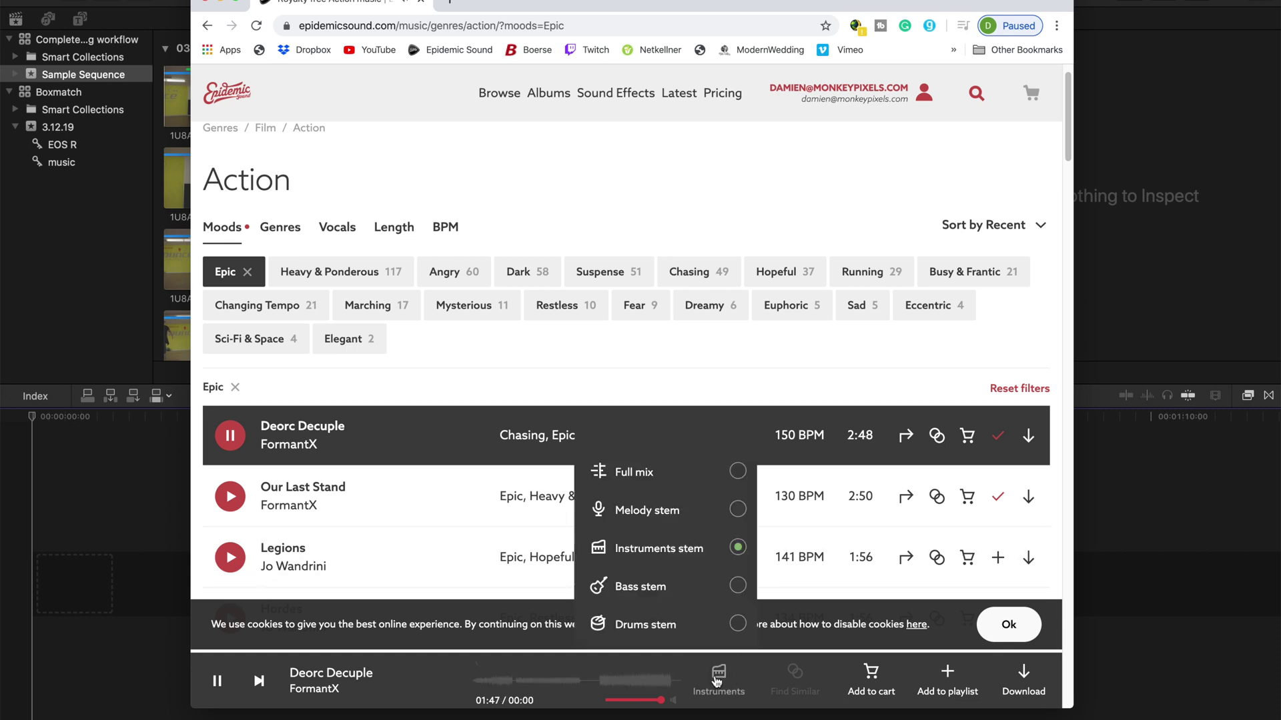
left_click(736, 586)
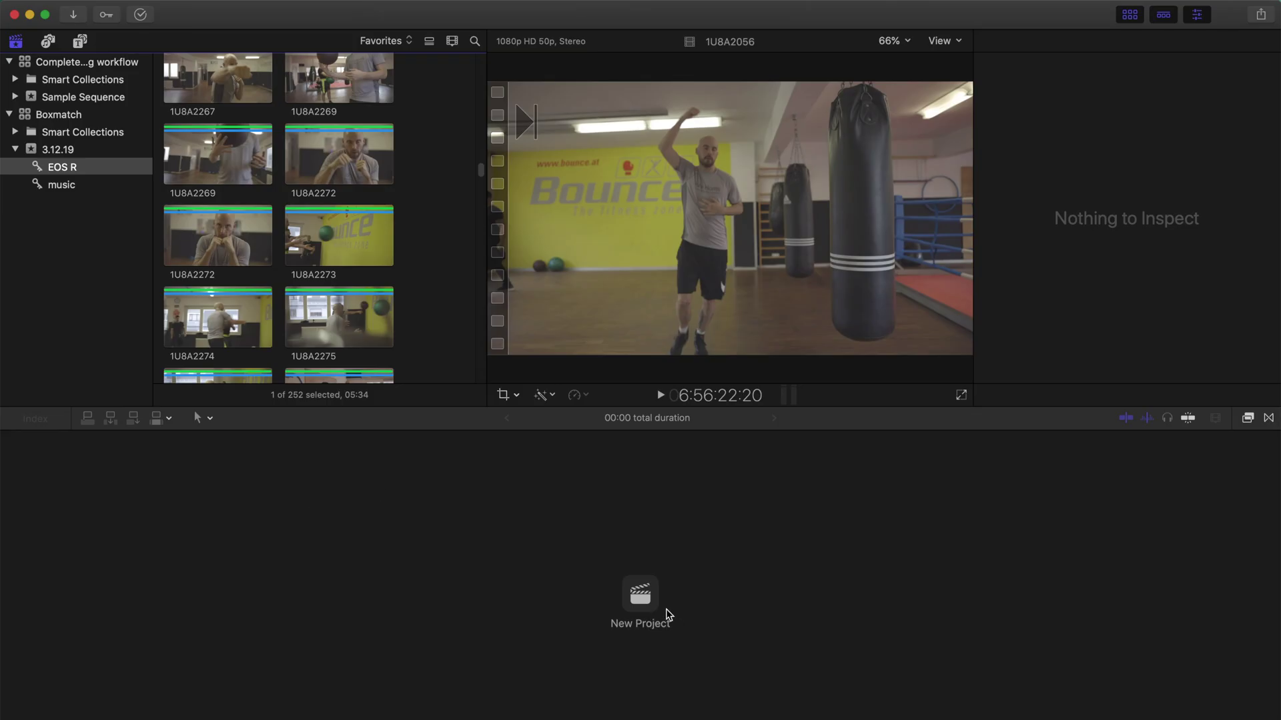
Start a new Sample Sequence project at 4K 3840x2160, 25p, Apple ProRes 422
left_click(642, 596)
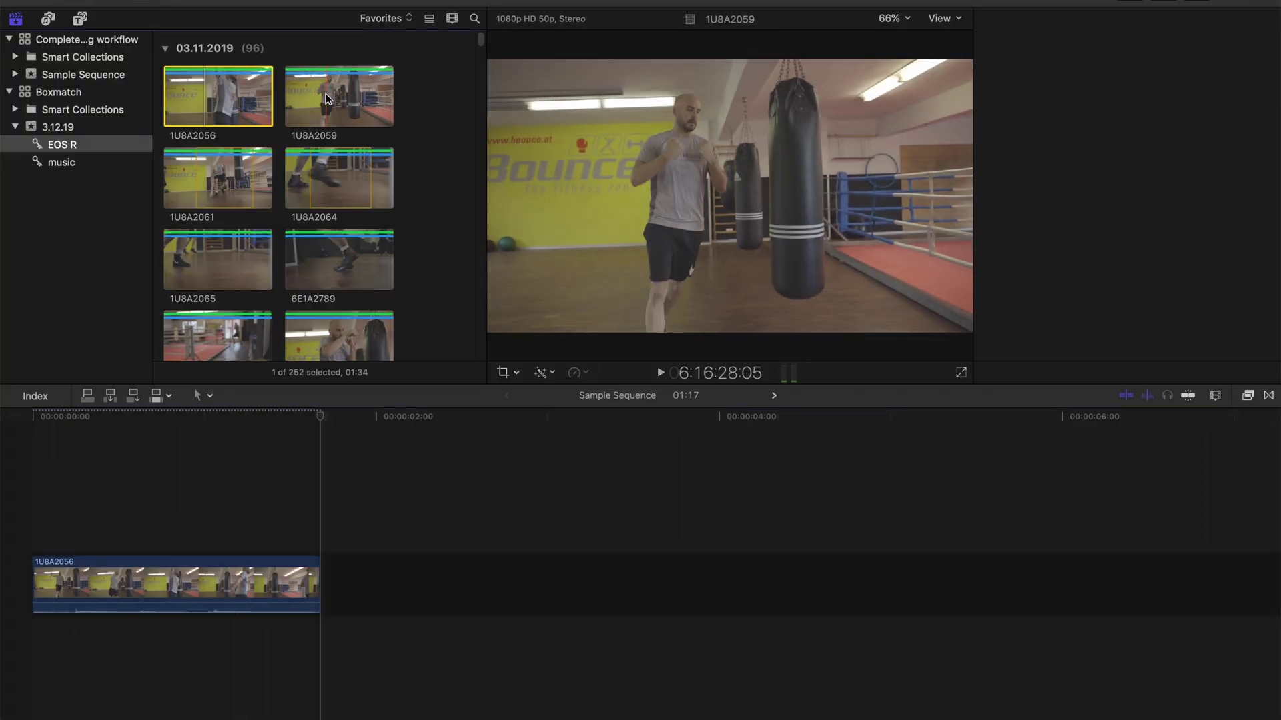
Add a range of clip 1U8A2061 and place 1U8A2136 at the timeline's start
left_click(325, 94)
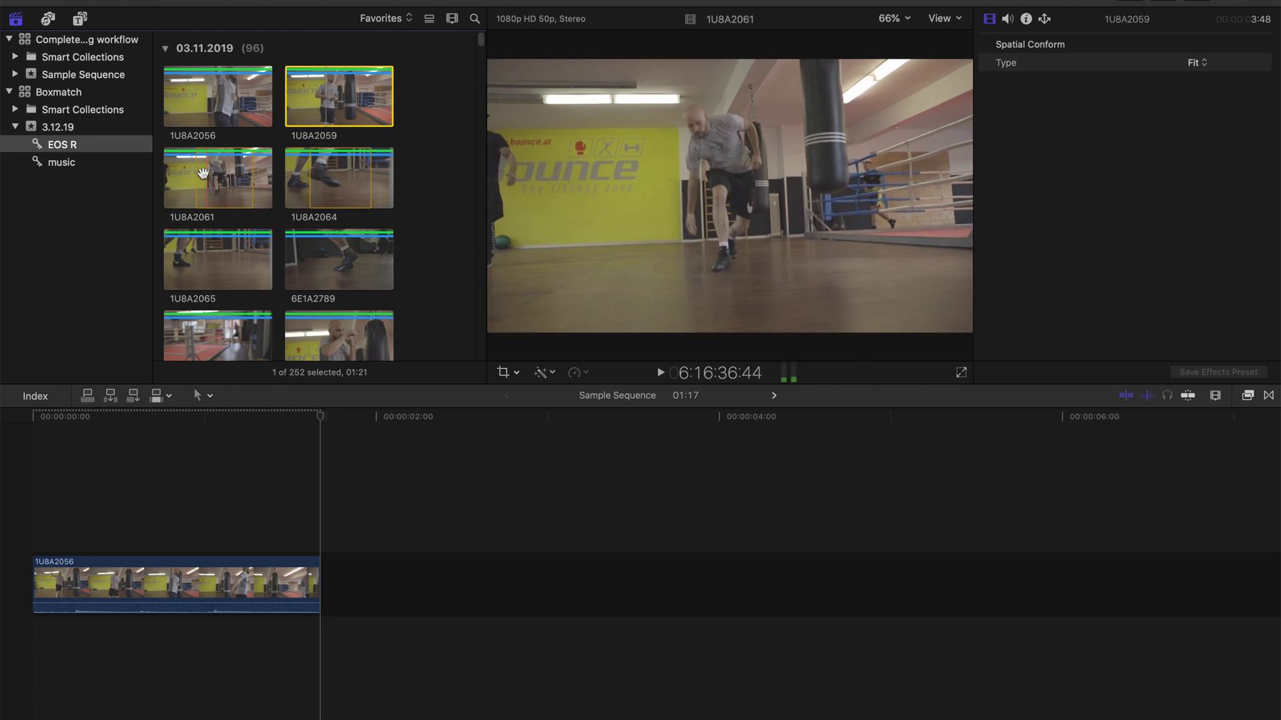
left_click(241, 172)
key("o")
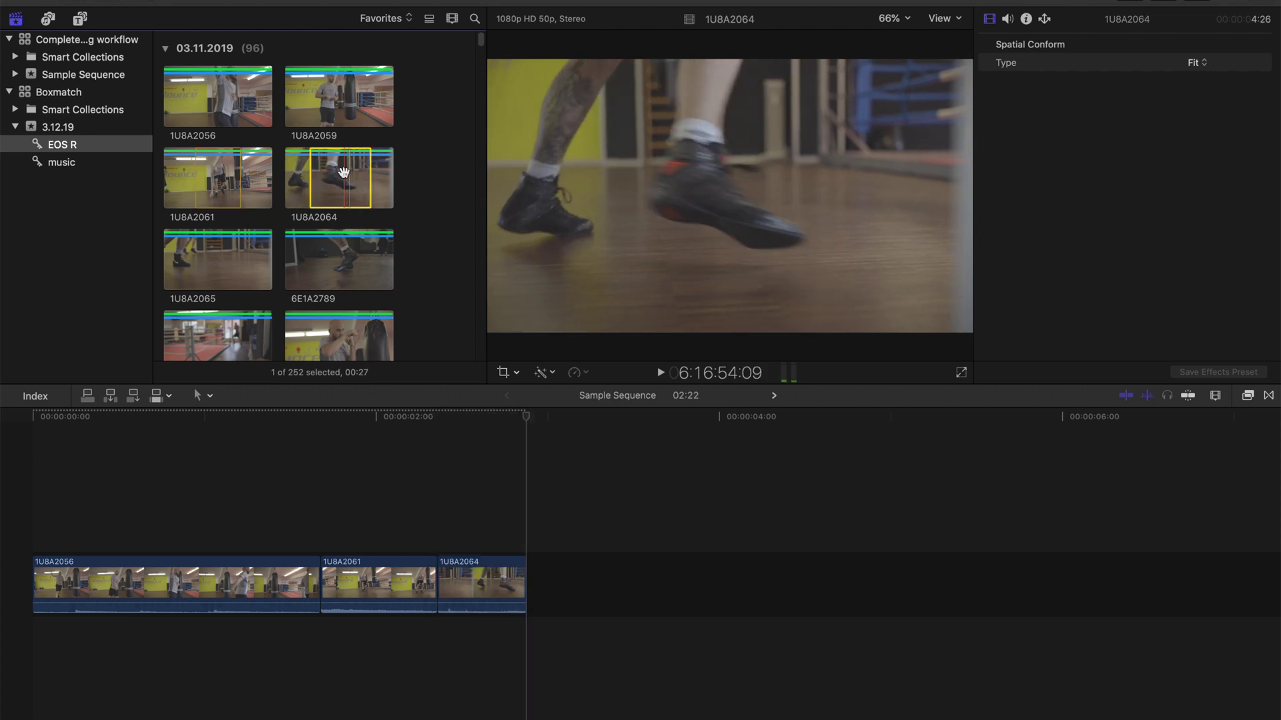
scroll(338, 225, "down", 15)
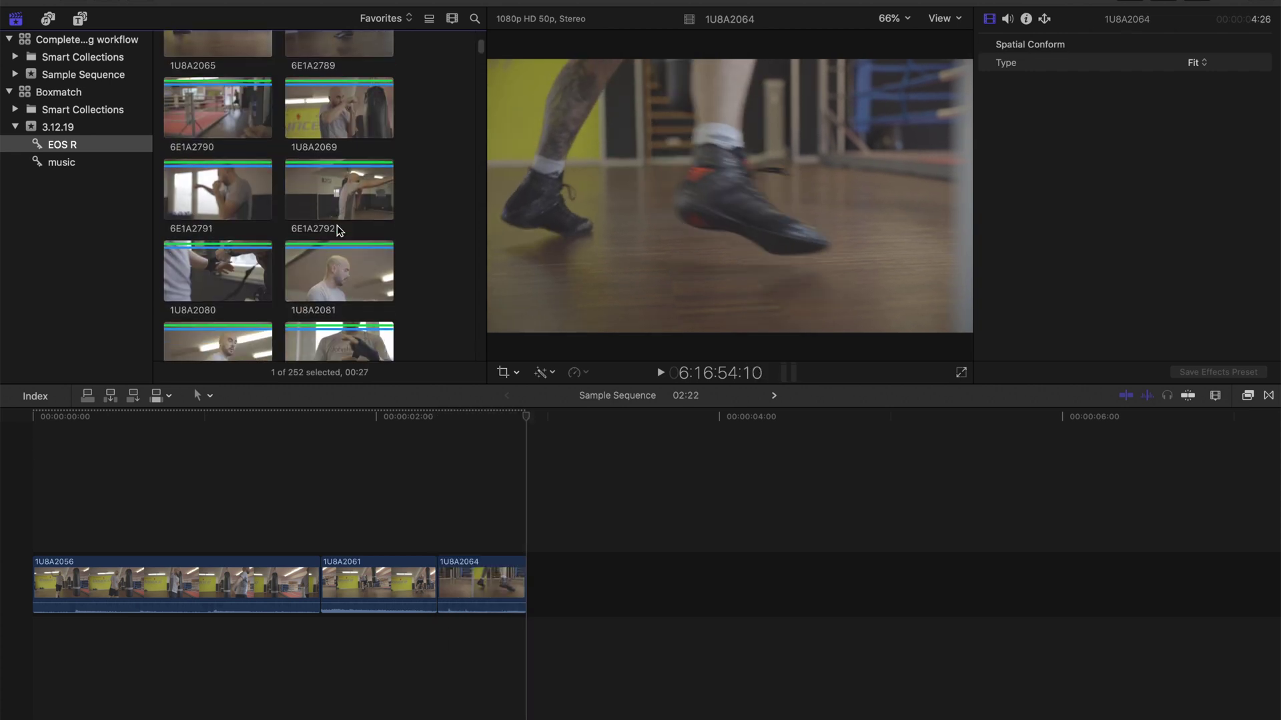
scroll(336, 225, "up", 6)
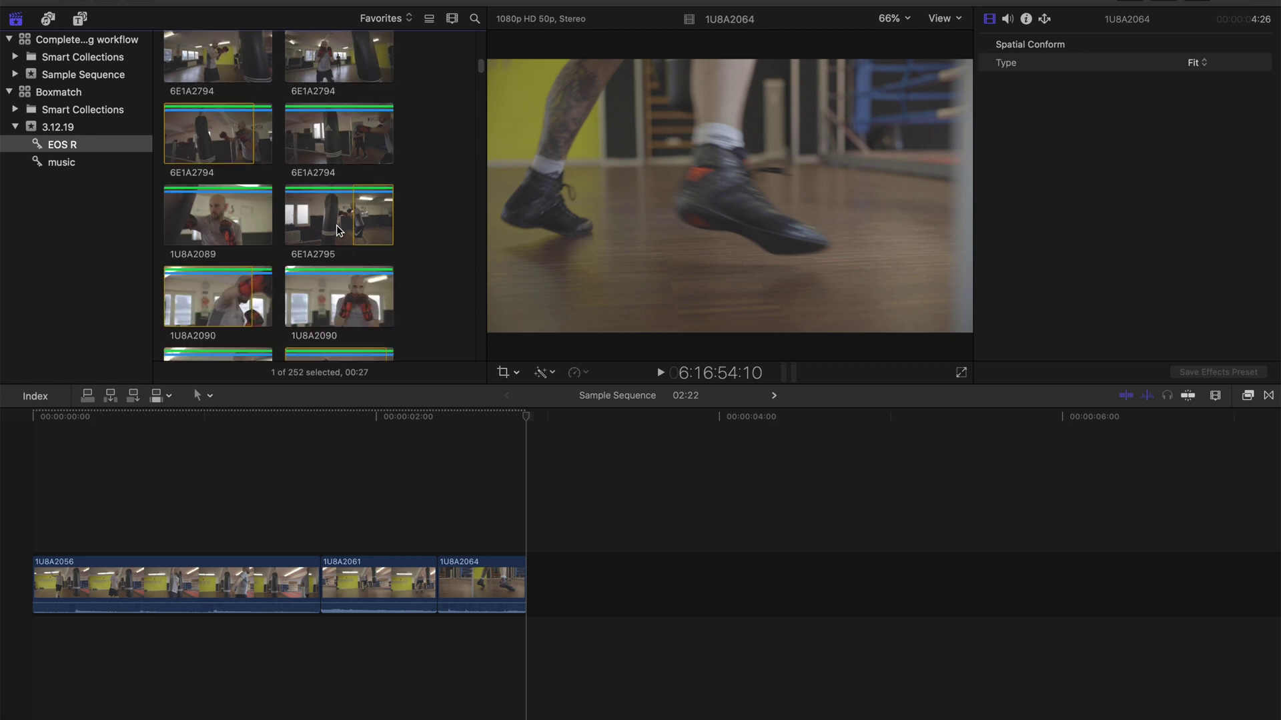
scroll(332, 227, "down", 4)
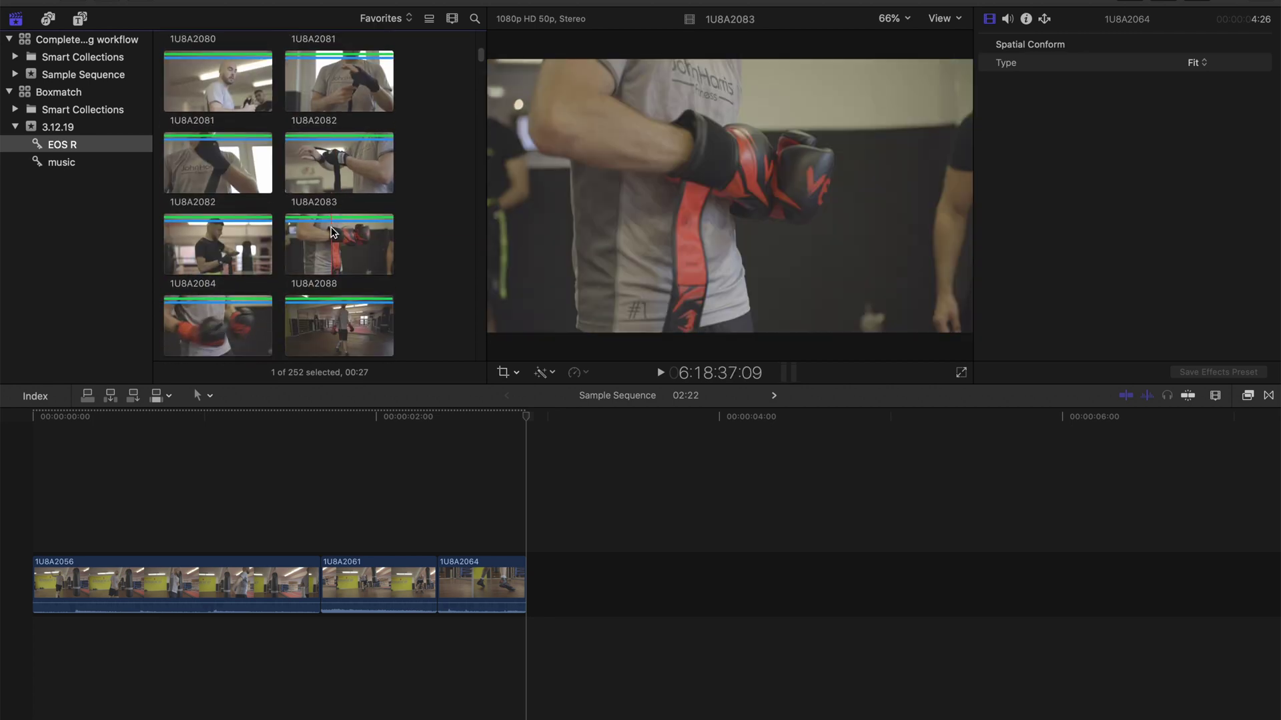
scroll(332, 229, "down", 8)
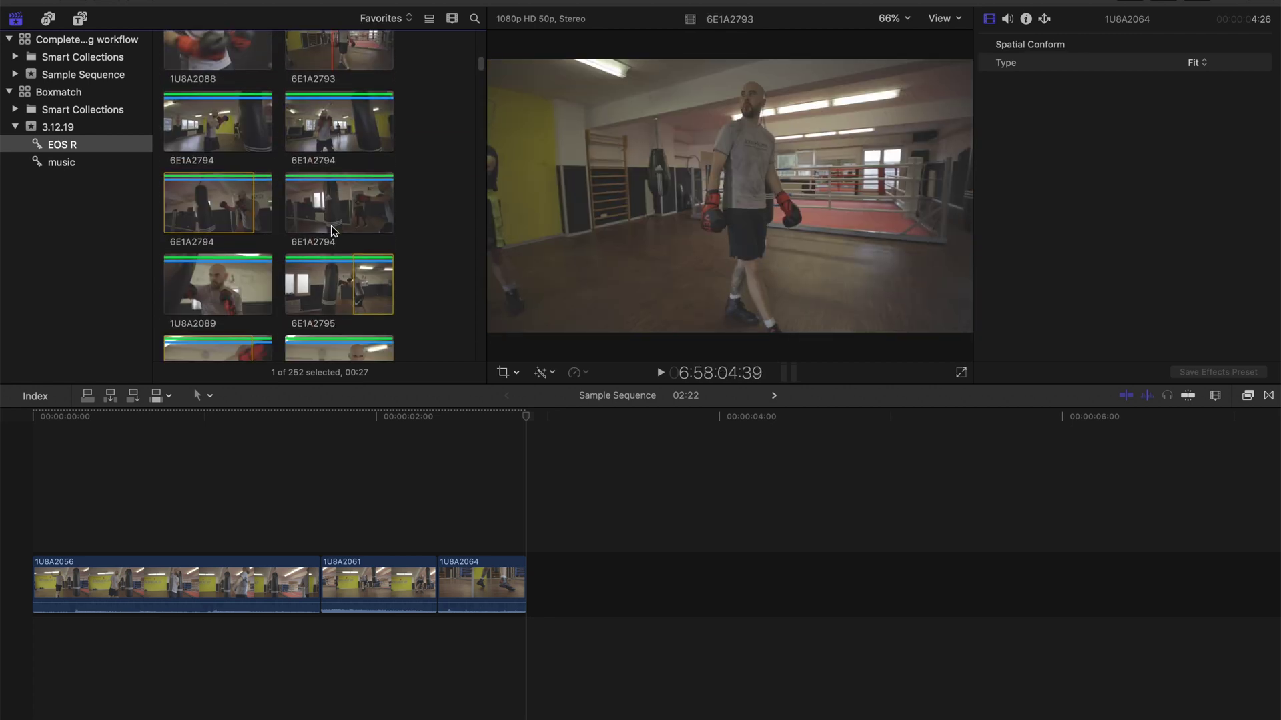
scroll(331, 226, "down", 2)
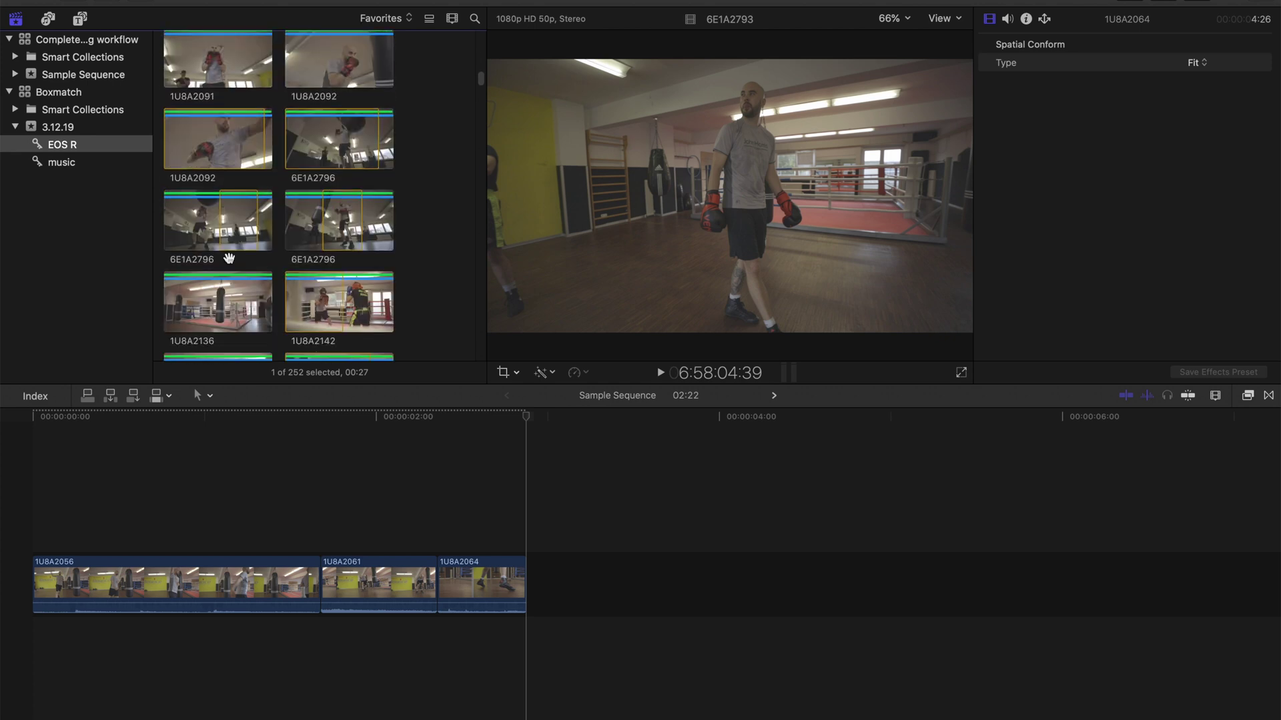
left_click_drag(217, 287, 12, 572)
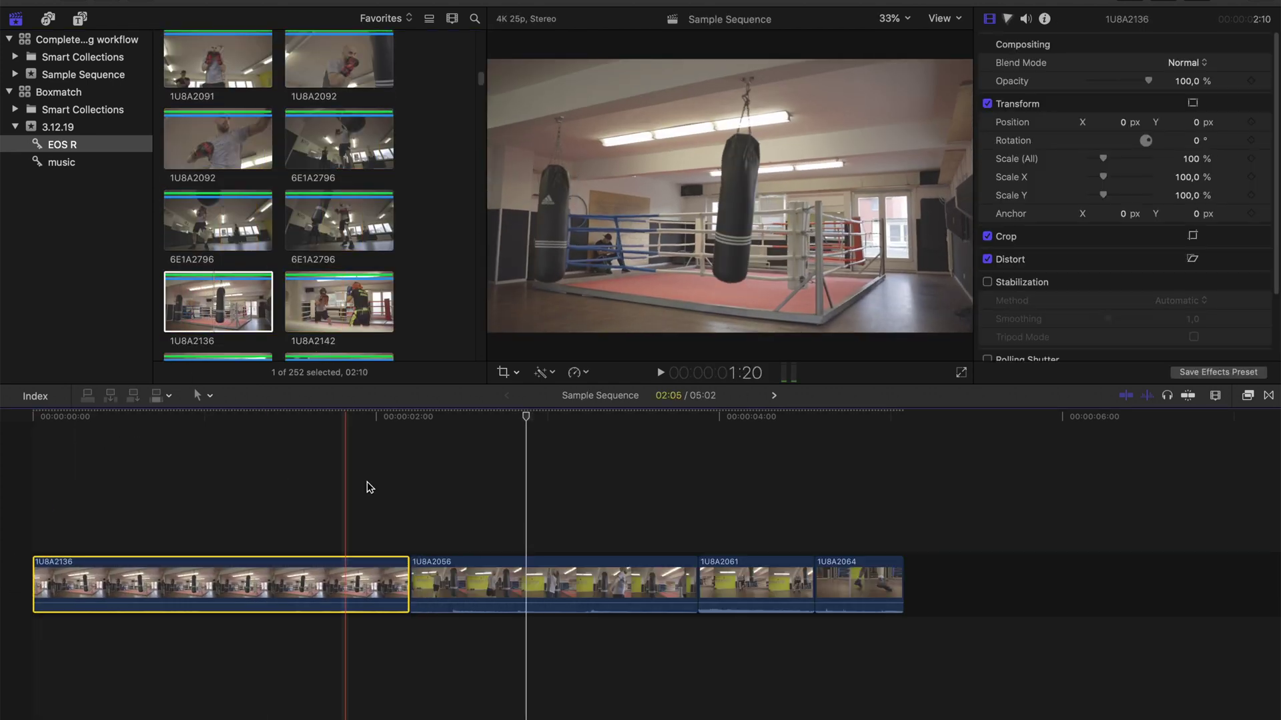
Show all clips in the music collection and select the ES_Deorc Decuple track
left_click(61, 168)
left_click(365, 19)
left_click(373, 10)
Lay the Deorc Decuple track under the video clips and play back the edit
left_click_drag(243, 89, 22, 645)
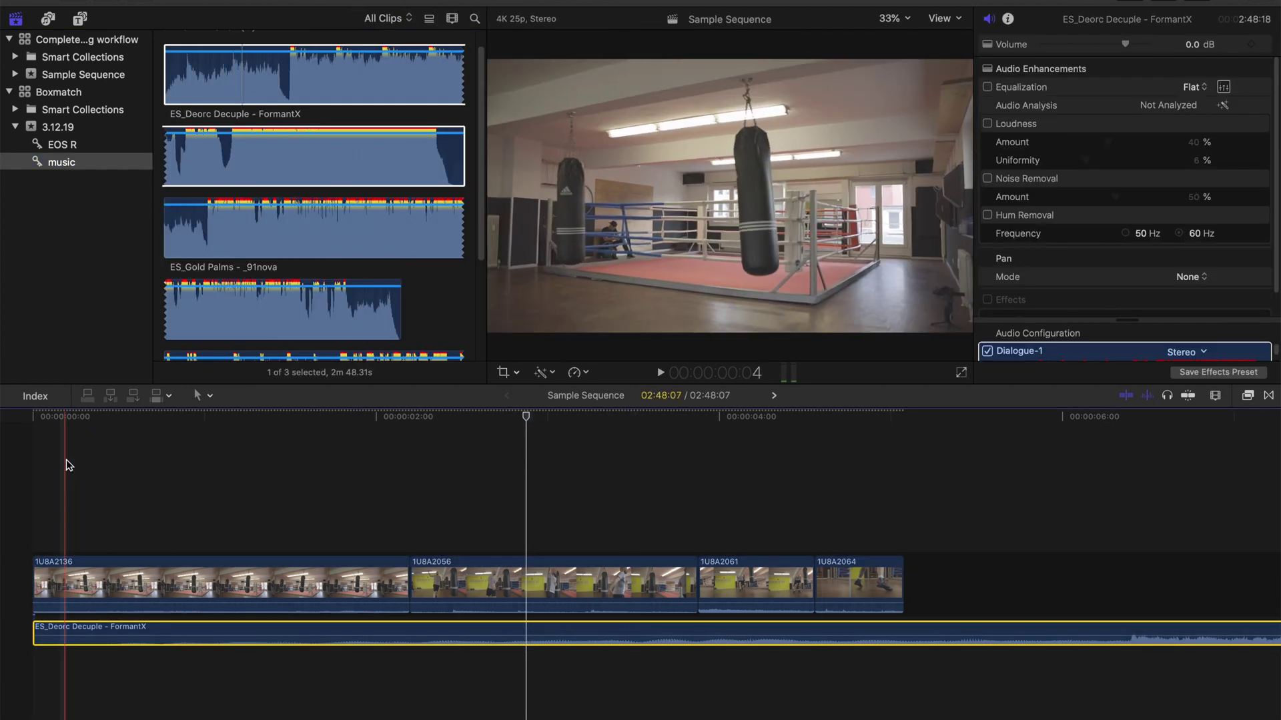
key("super+minus")
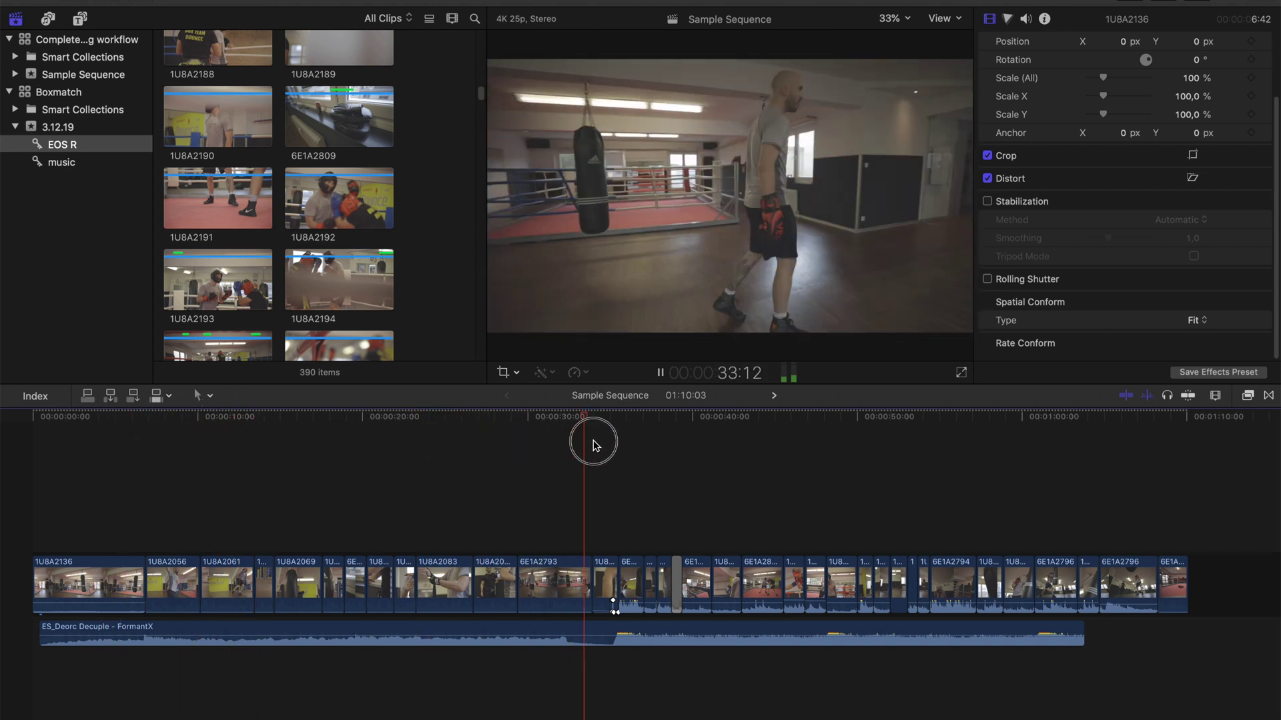
left_click(293, 439)
left_click(53, 443)
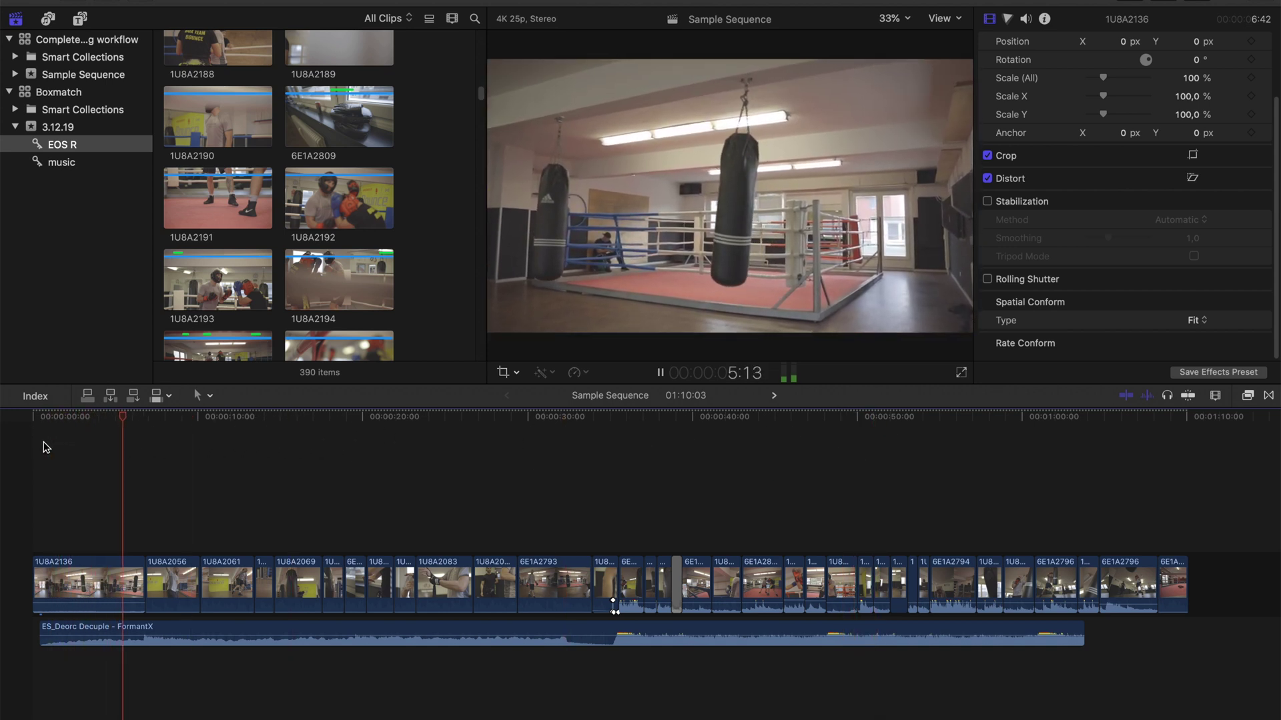
key("XF86MonBrightnessUp")
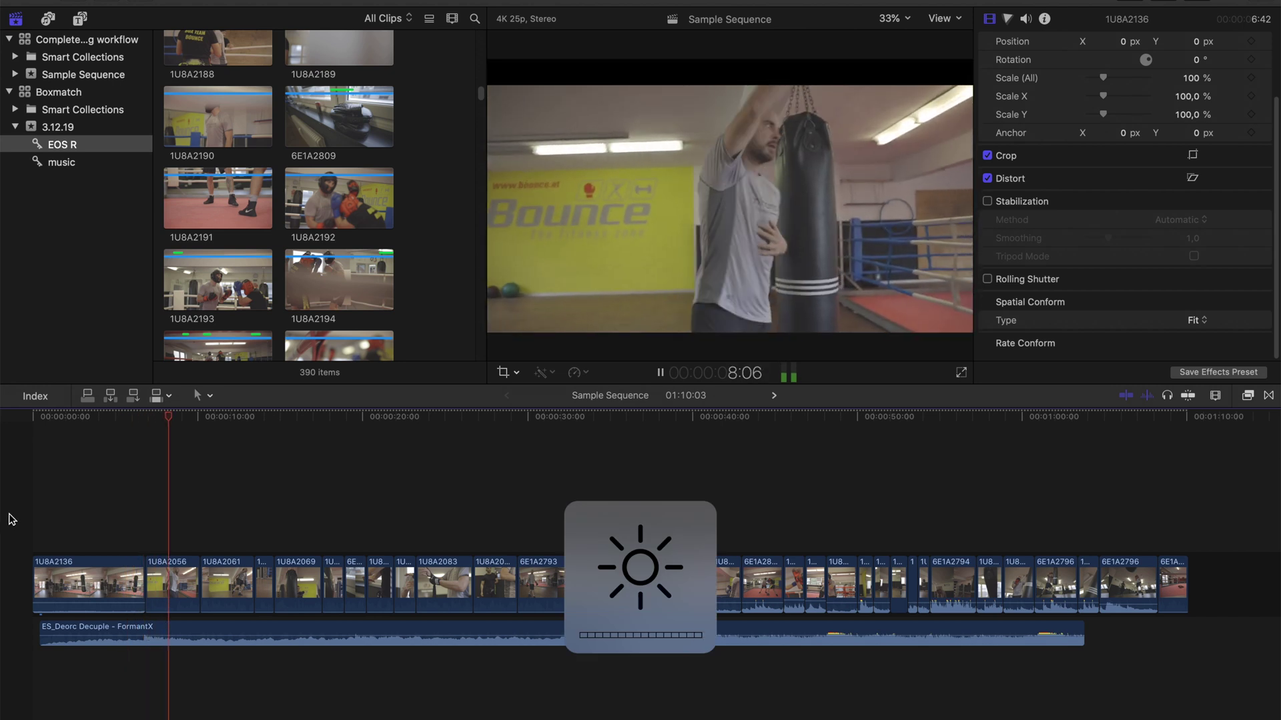
left_click(28, 487)
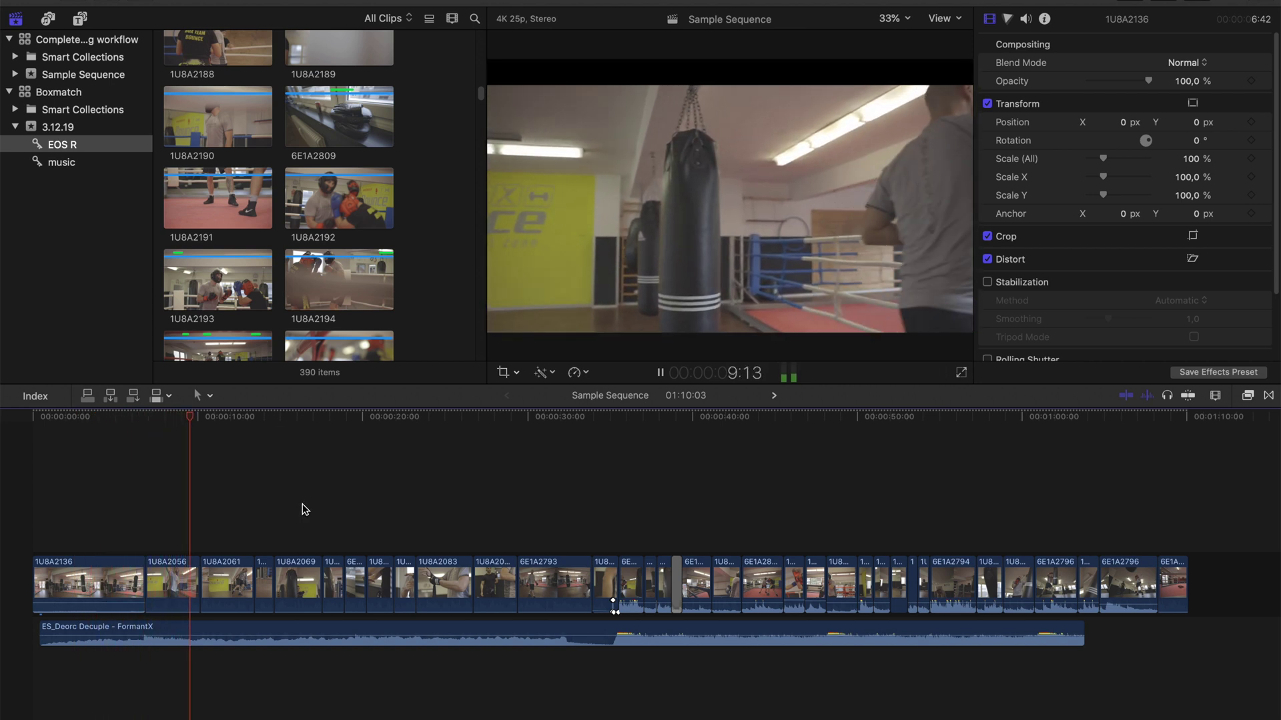
key("space")
Inspect clip 1U8A2056's colour wheels grade and video effects
left_click(173, 584)
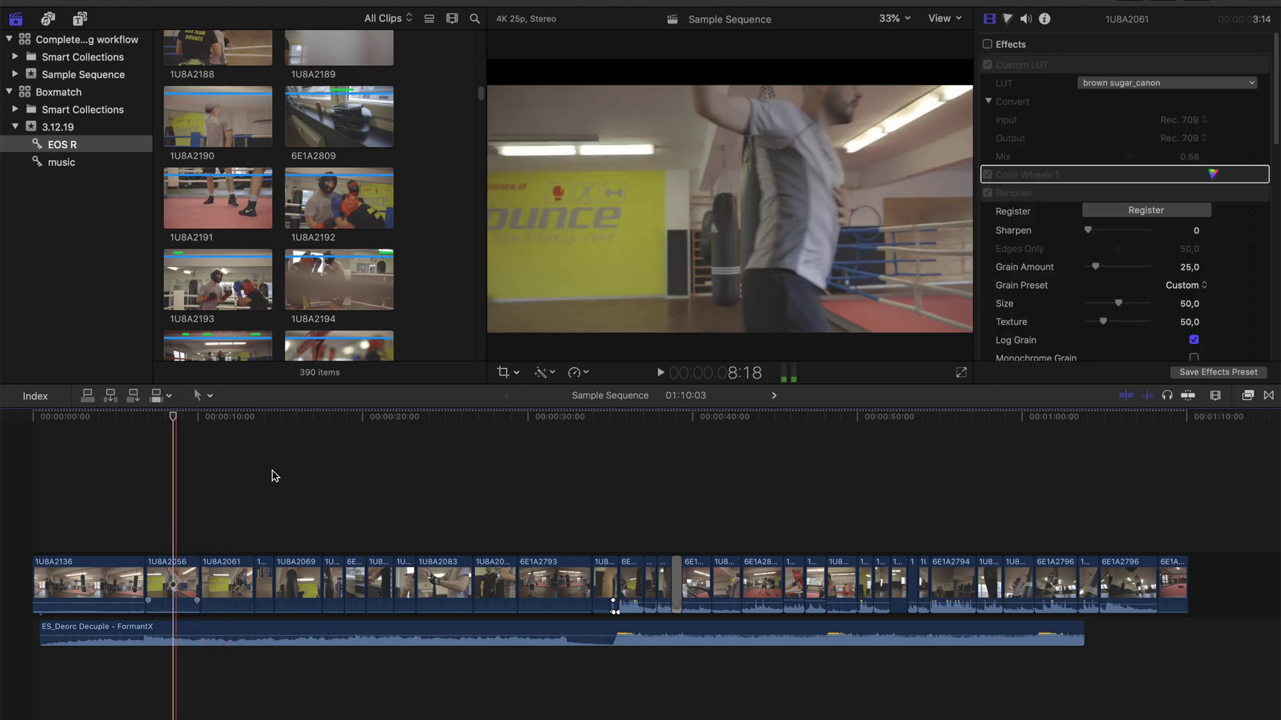
left_click(1007, 19)
left_click(994, 19)
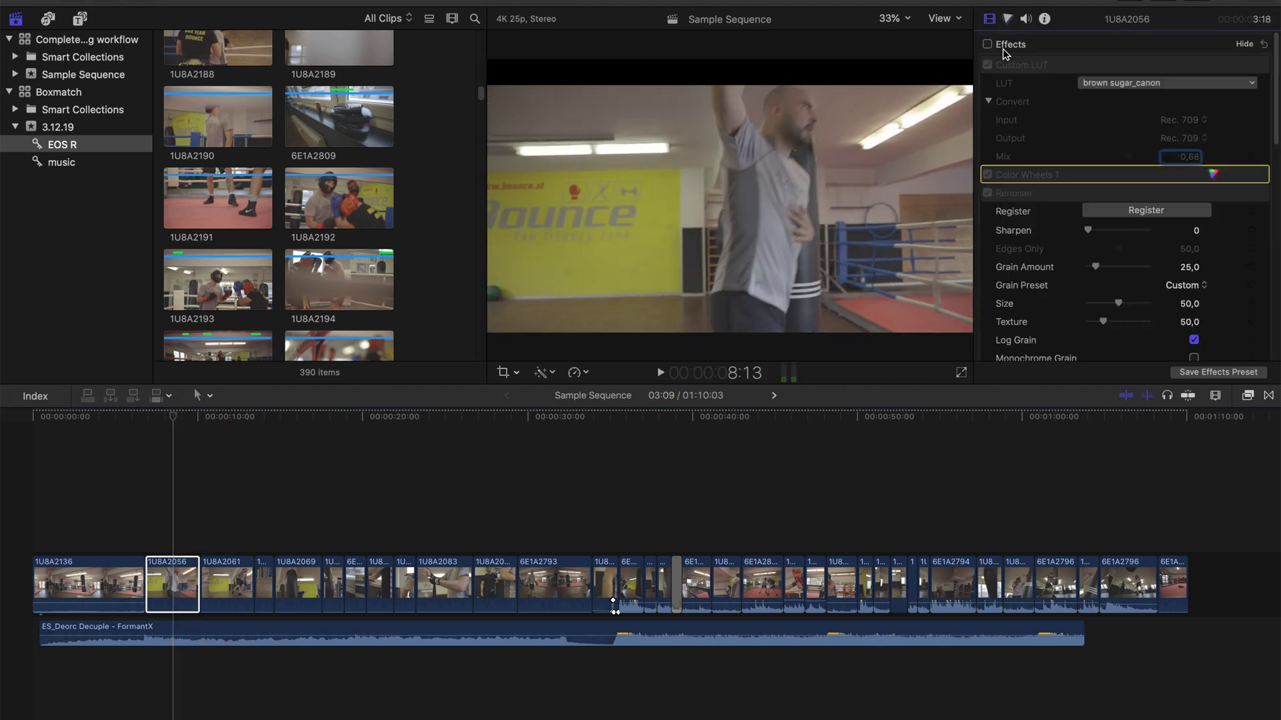
scroll(1025, 170, "down", 10)
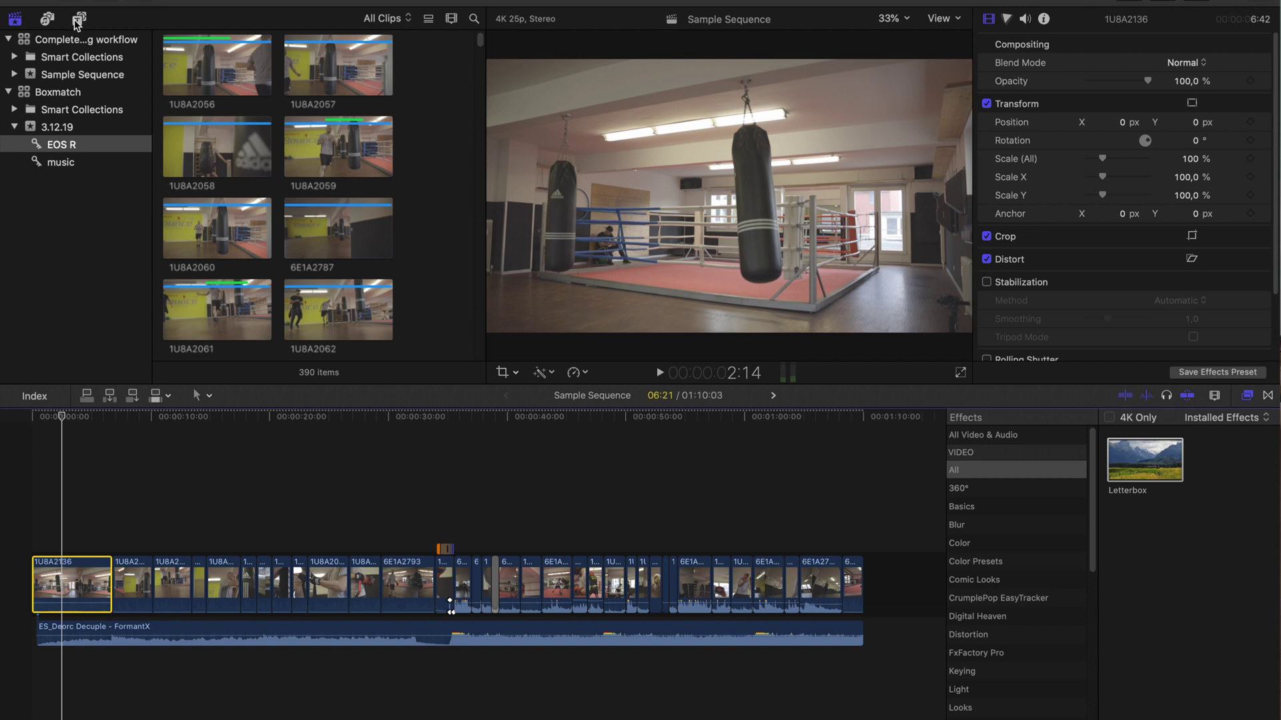
Place an Adjustment Layer above the clips, stretched to the end of the timeline
left_click(78, 20)
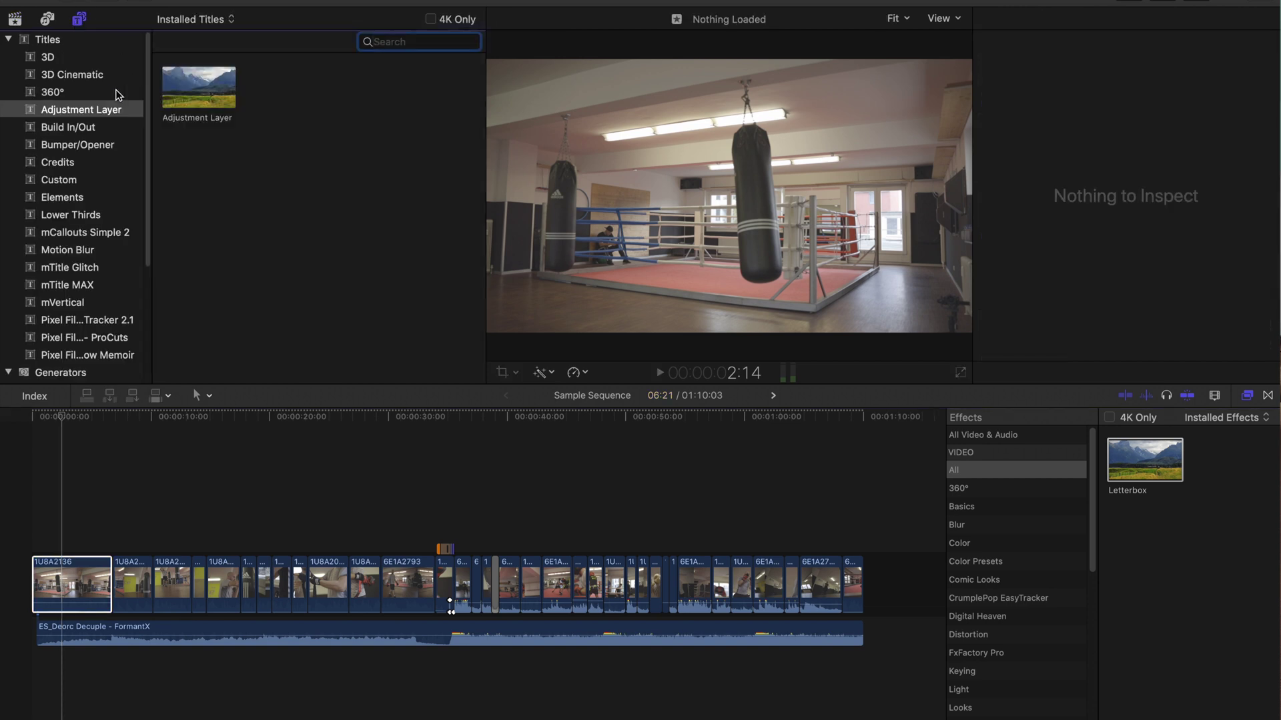
left_click_drag(163, 142, 27, 542)
left_click_drag(145, 542, 862, 533)
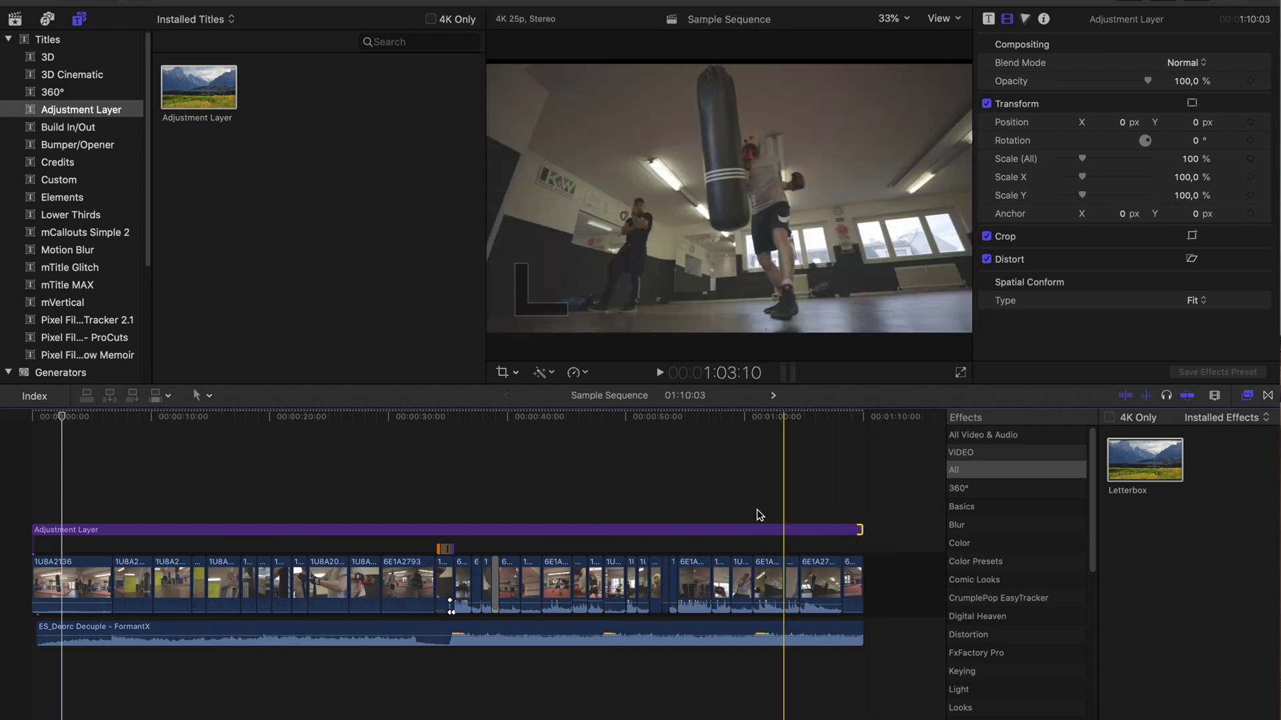
Apply the Letterbox effect to the Adjustment Layer with a 2.35:1 aspect ratio
left_click(67, 528)
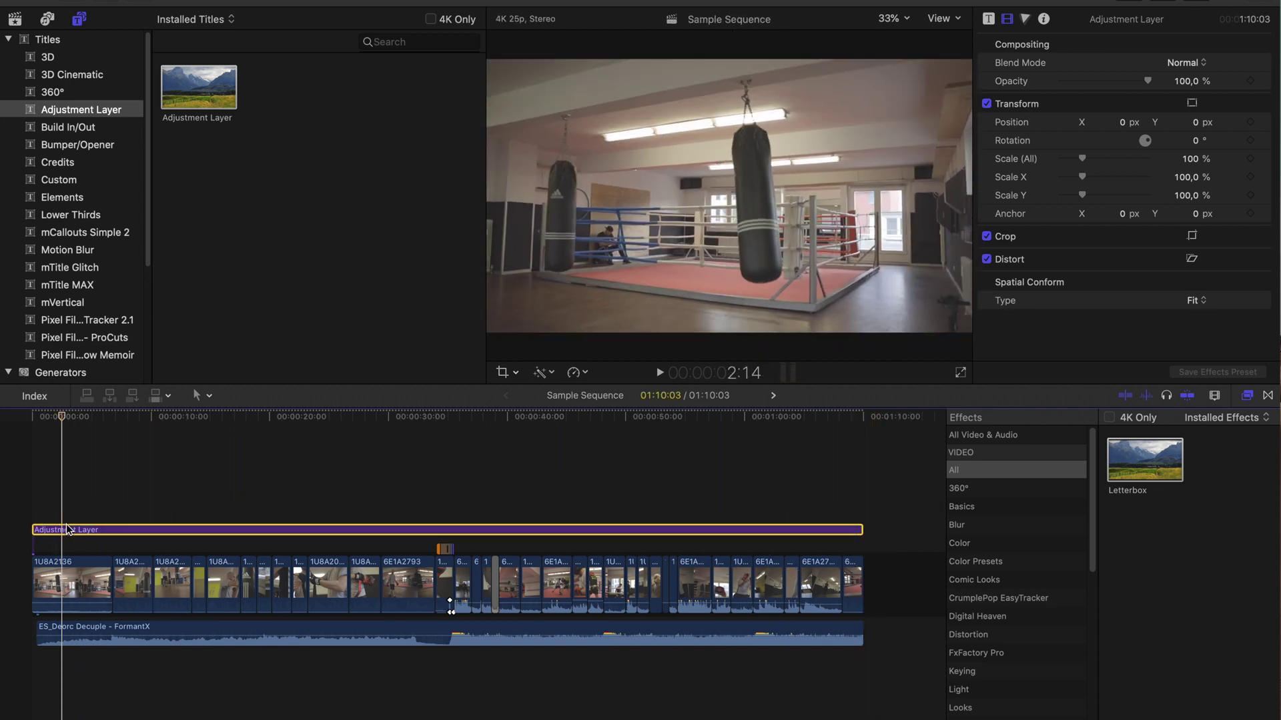
left_click(1253, 398)
left_click(1252, 398)
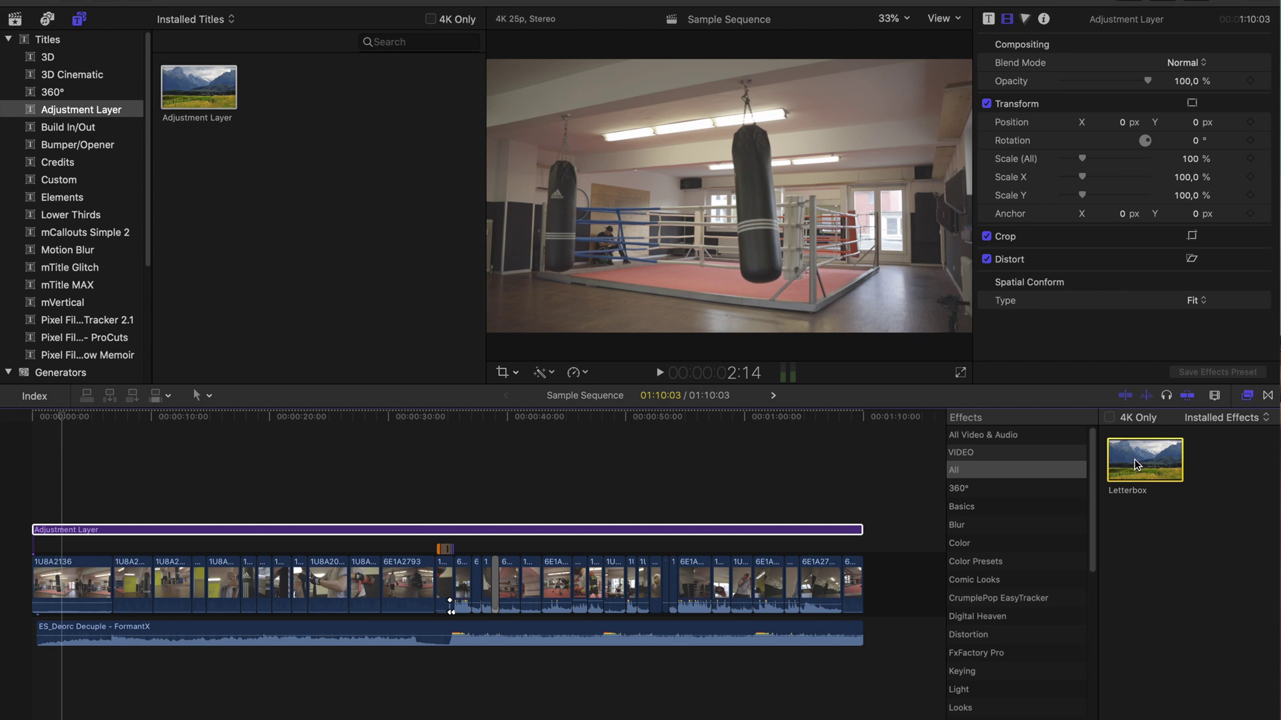
left_click_drag(90, 529, 87, 530)
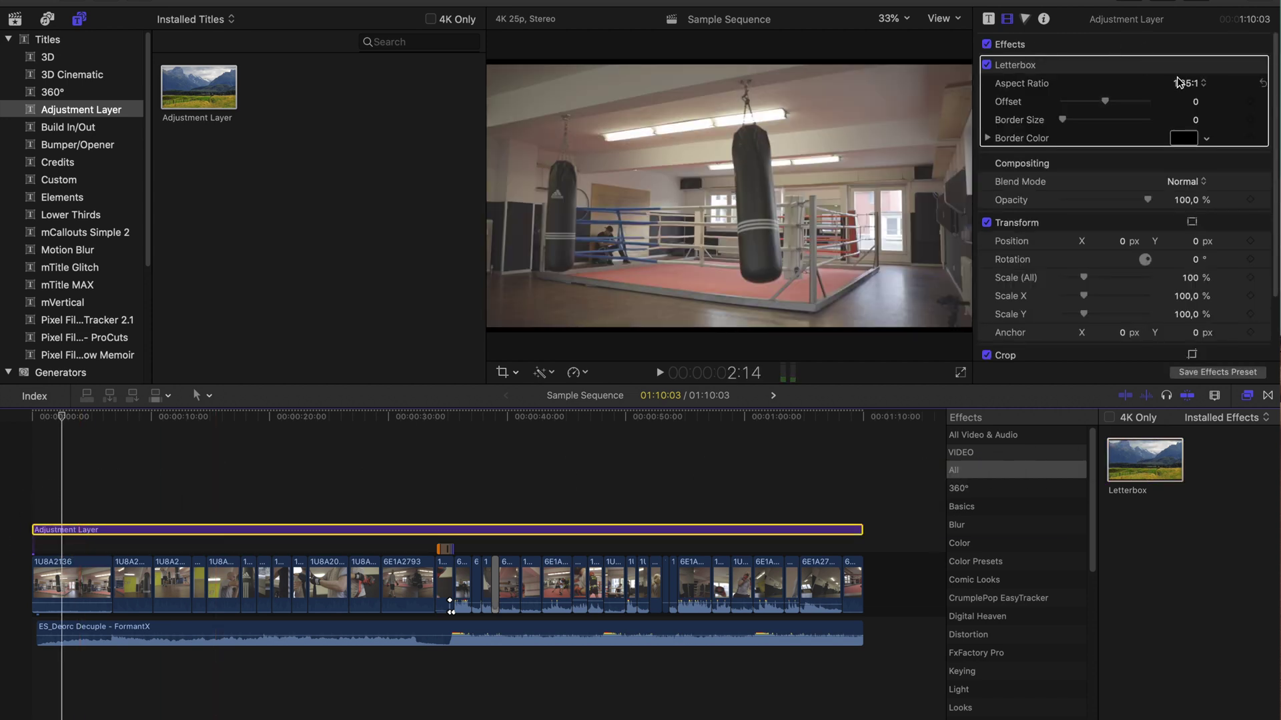
left_click(1196, 99)
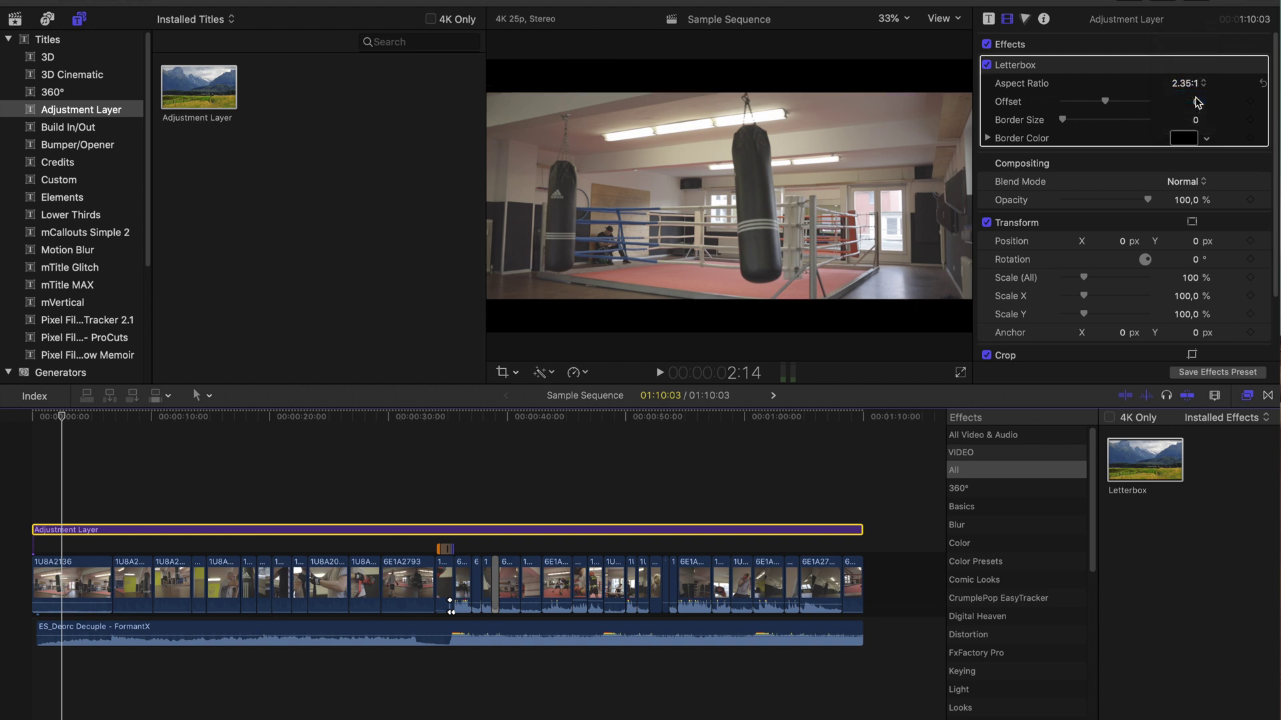
Enable Transform on clip 1U8A2056 and shift its Y position to -166.8 px
left_click(131, 495)
left_click(133, 559)
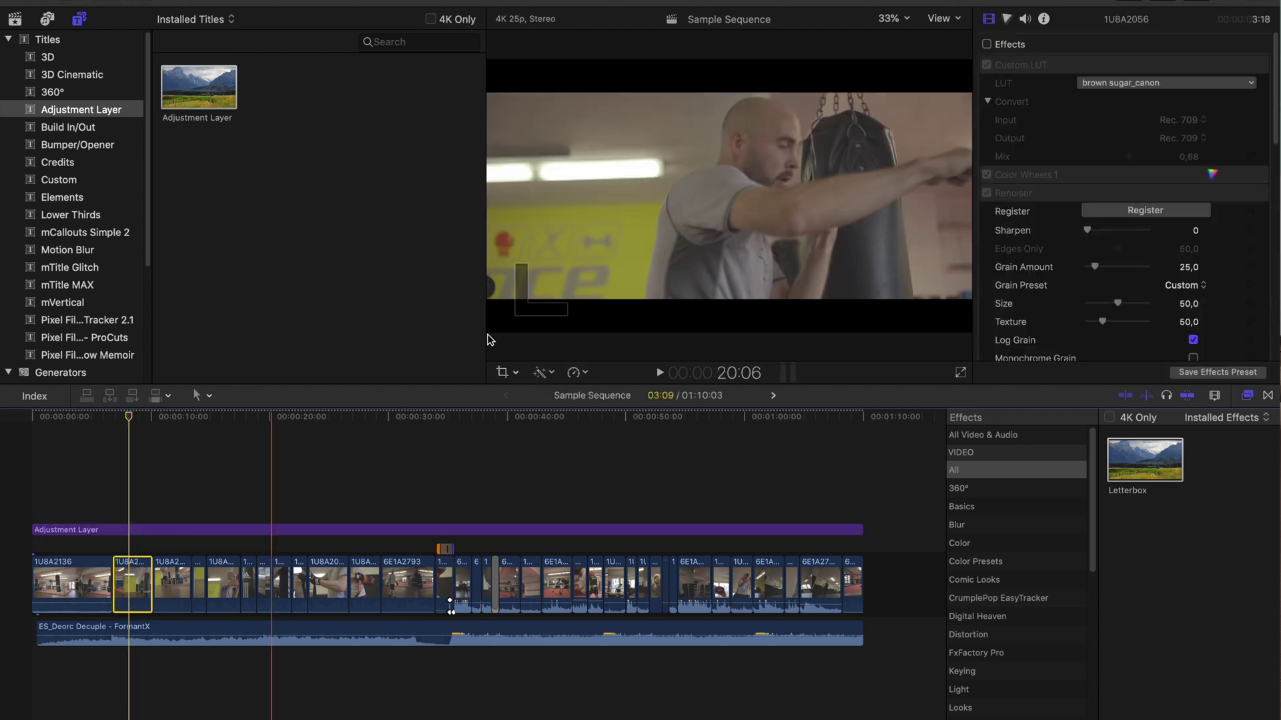
scroll(1134, 290, "down", 5)
scroll(1134, 290, "down", 4)
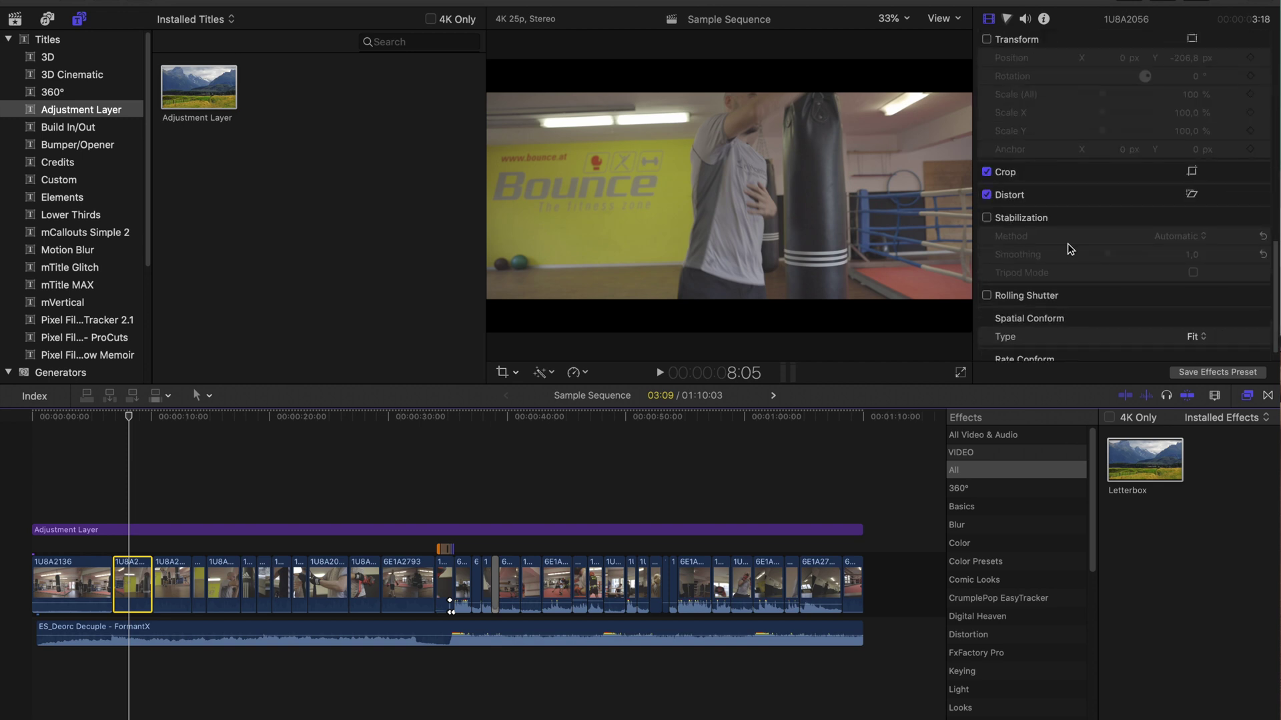
left_click(986, 163)
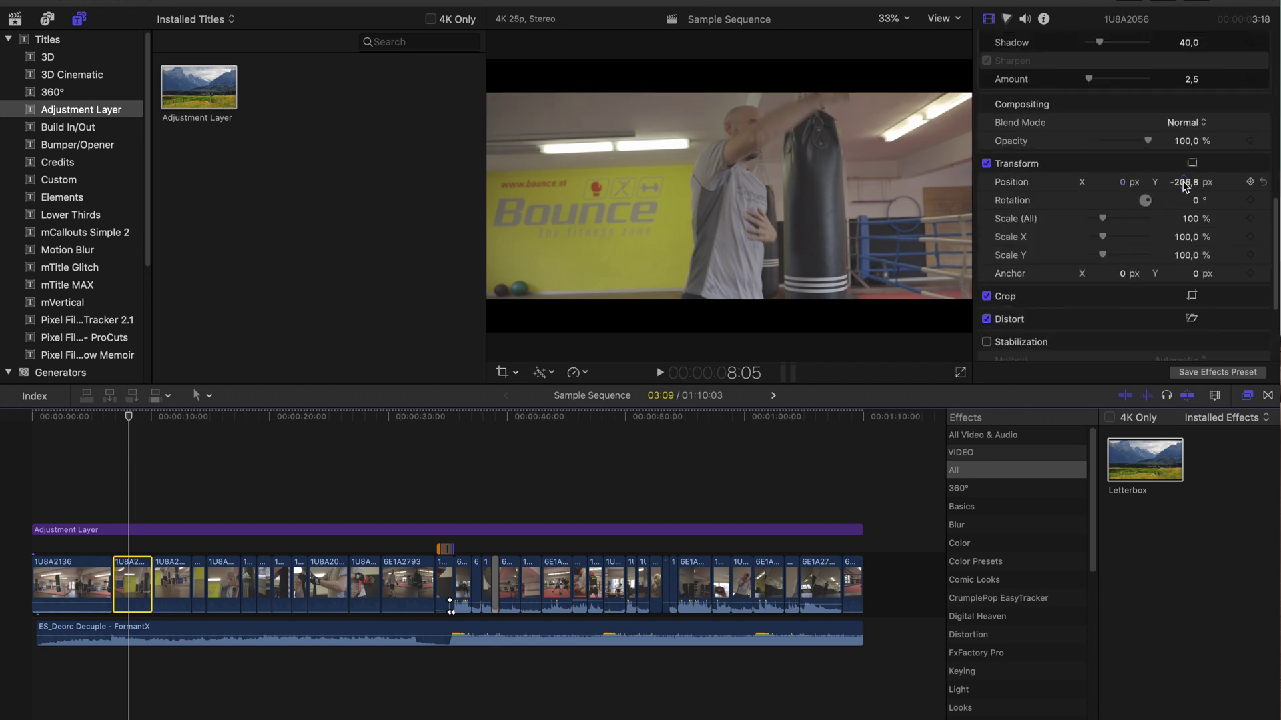
left_click_drag(1184, 186, 1184, 185)
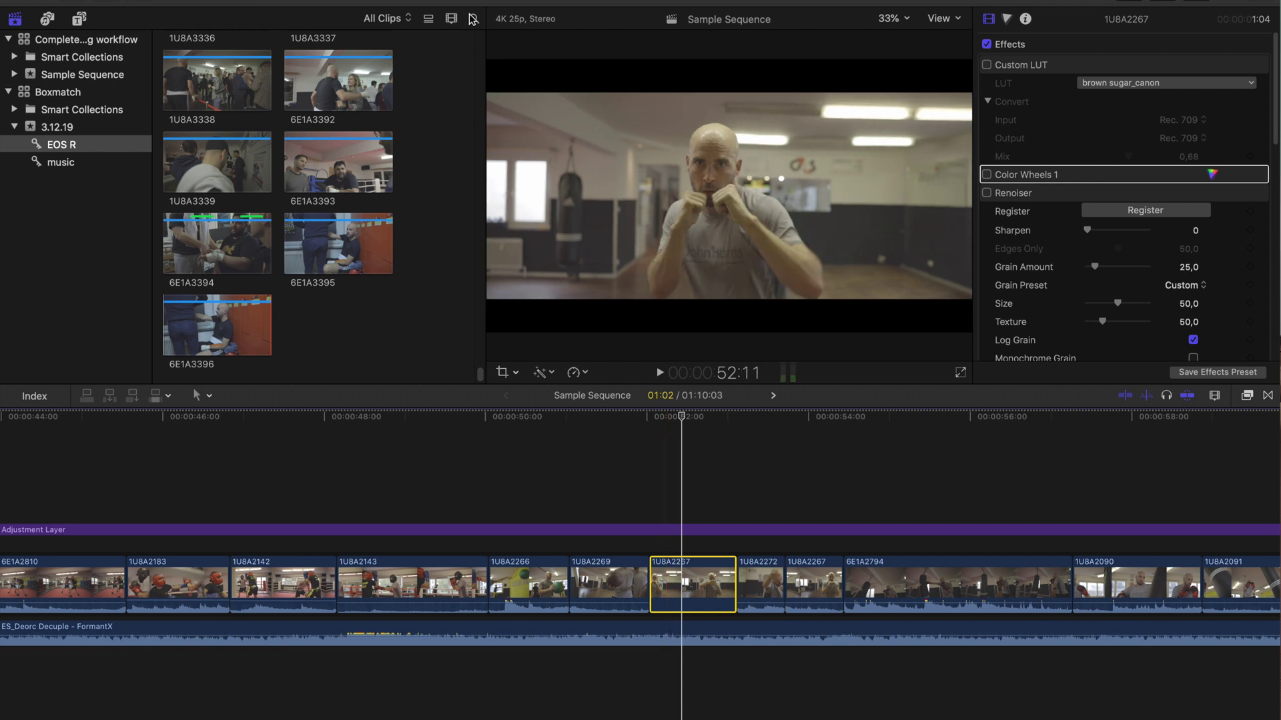
Switch to the Color workspace and hide the Effects browser so RGB Parade scopes appear
left_click(400, 0)
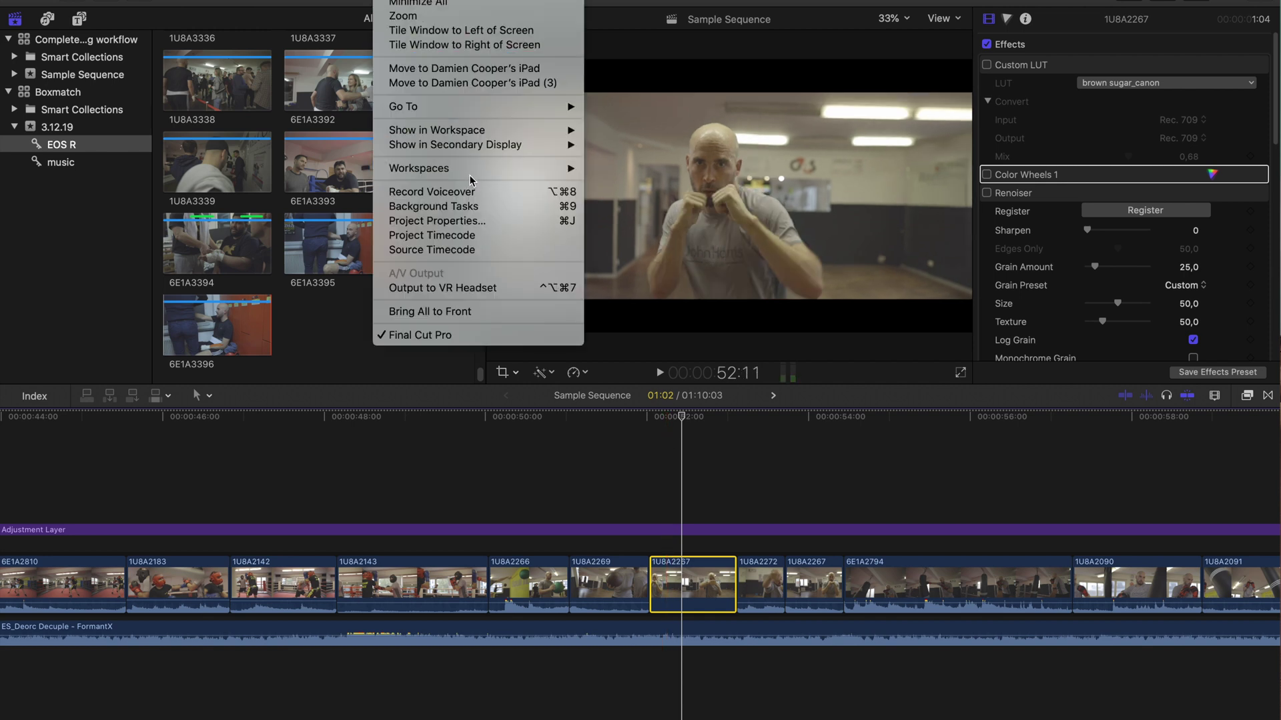
left_click(613, 199)
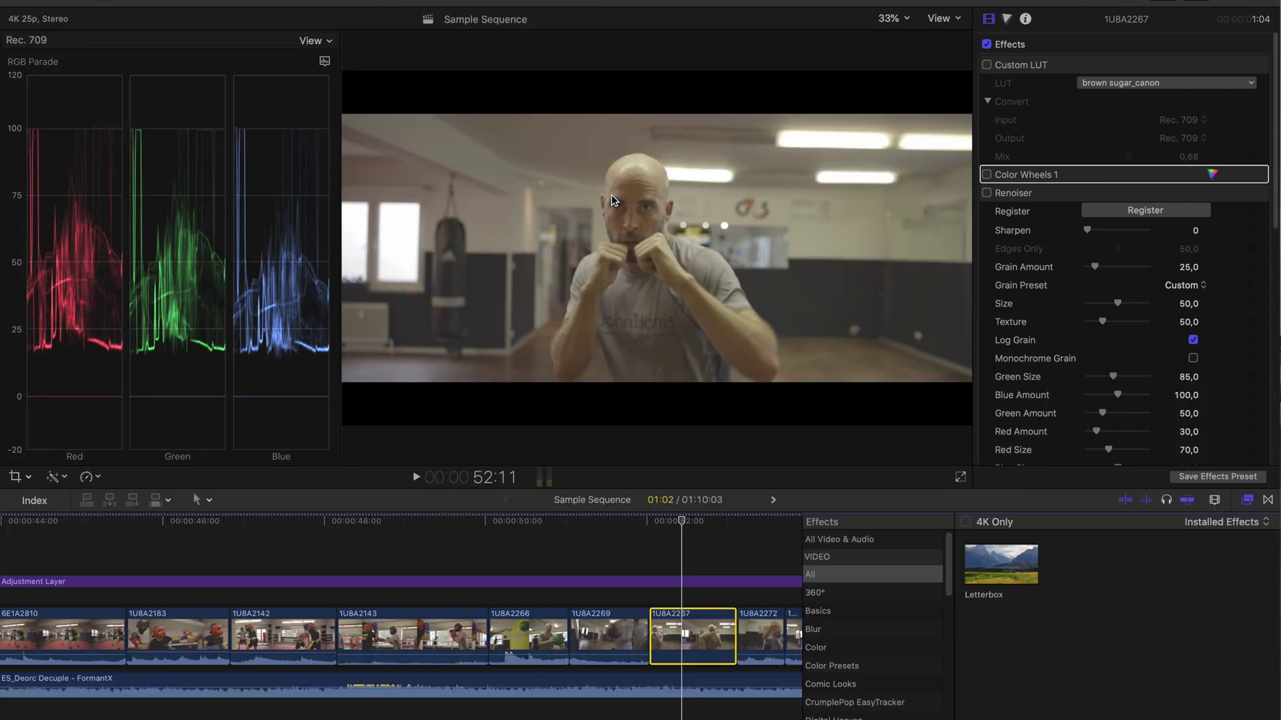
left_click(1244, 502)
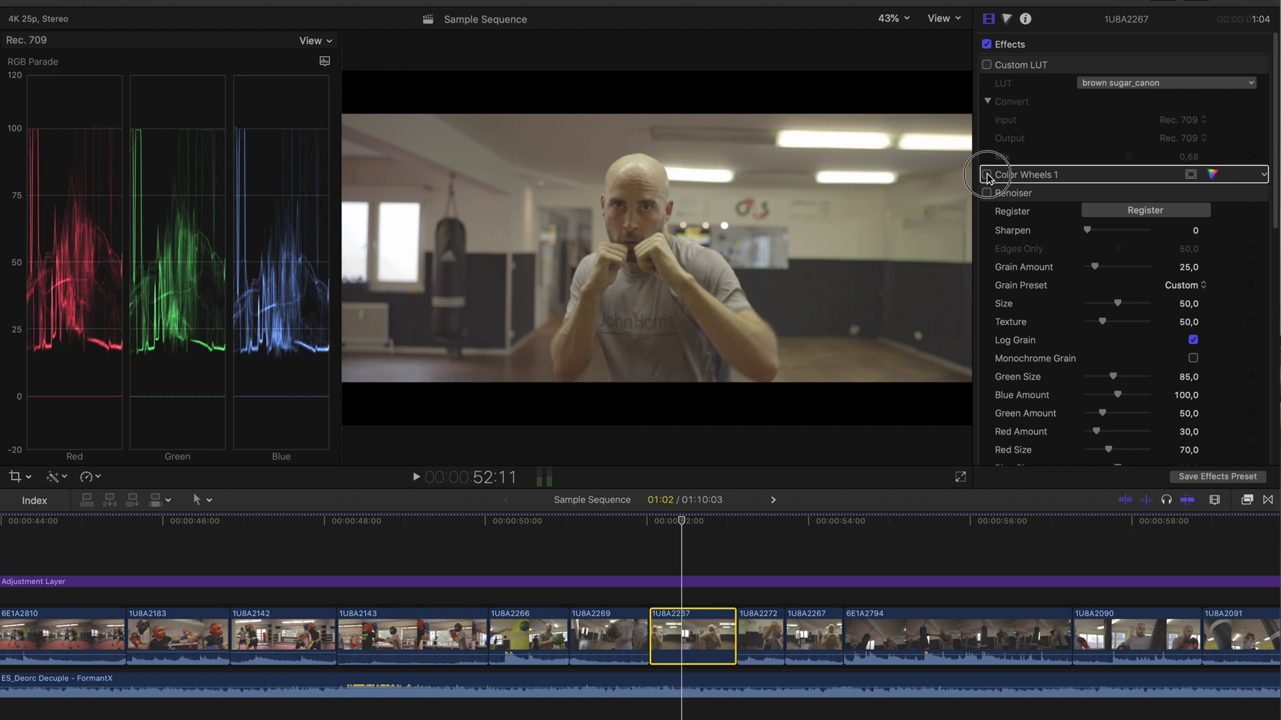
Enable Color Wheels 1 on clip 1U8A2267 and confirm the brown sugar_canon LUT is selected
left_click(987, 175)
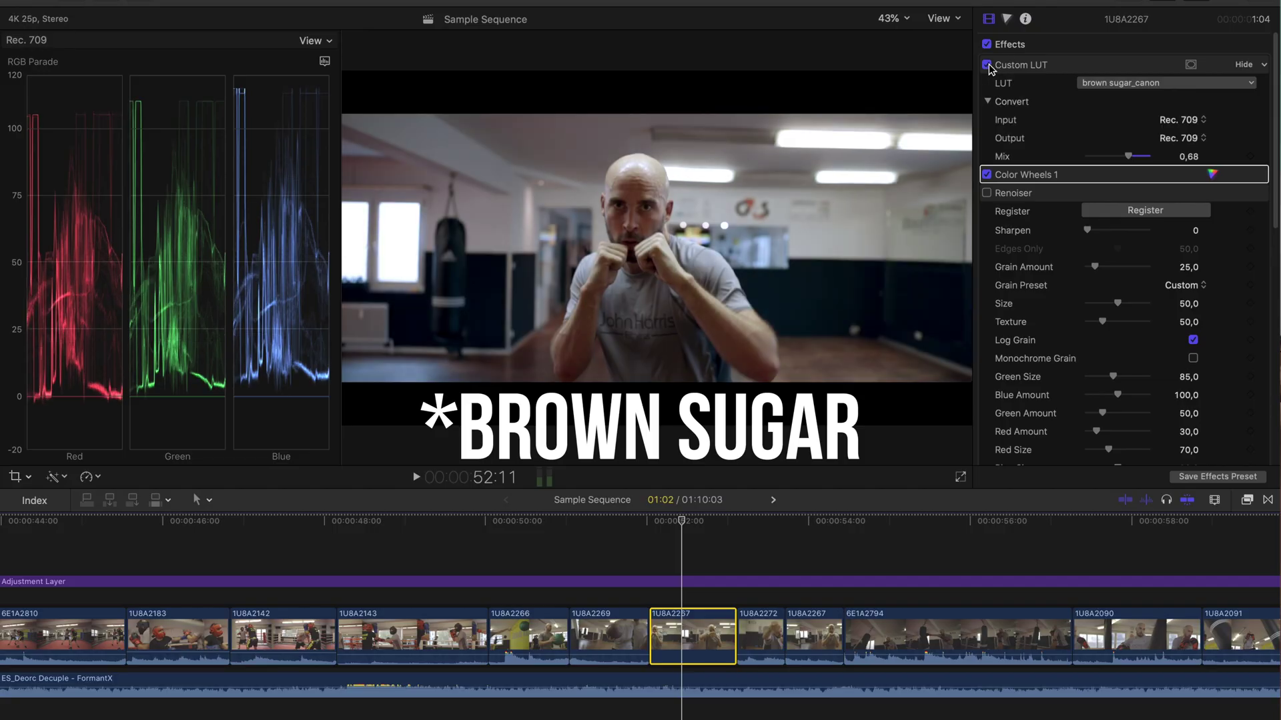
left_click(1121, 83)
mouse_move(1138, 145)
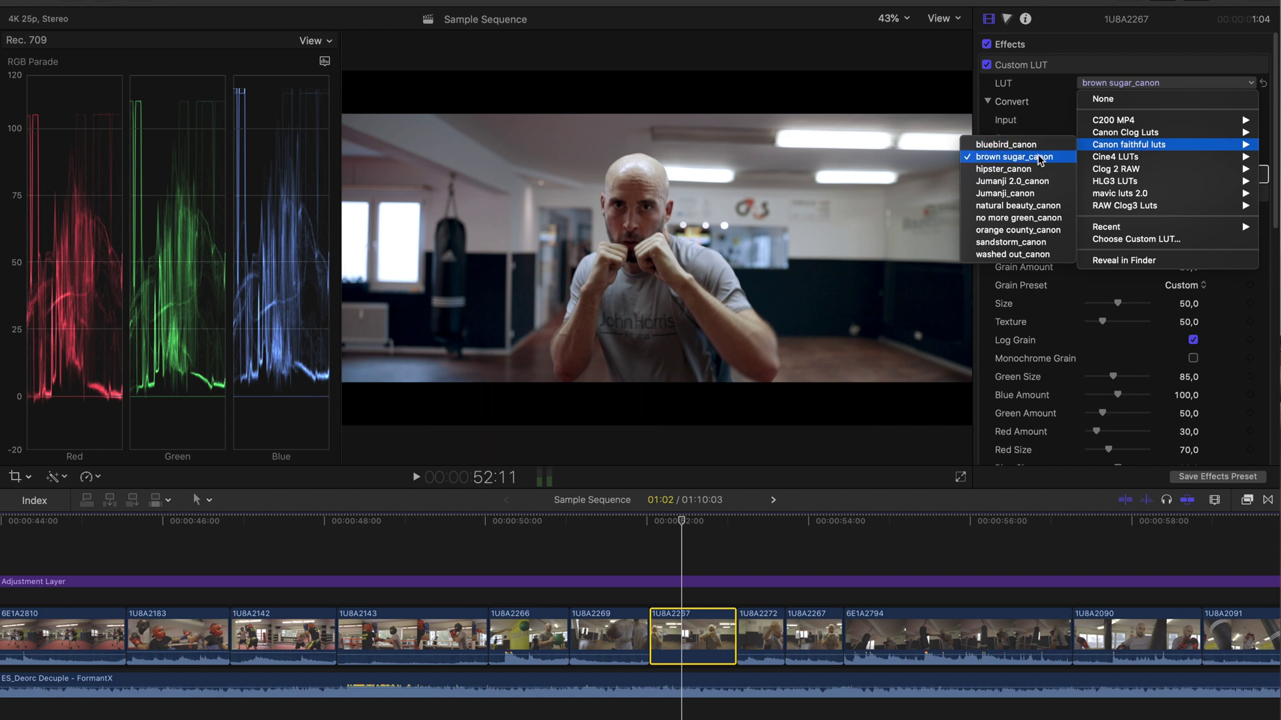
left_click(1007, 67)
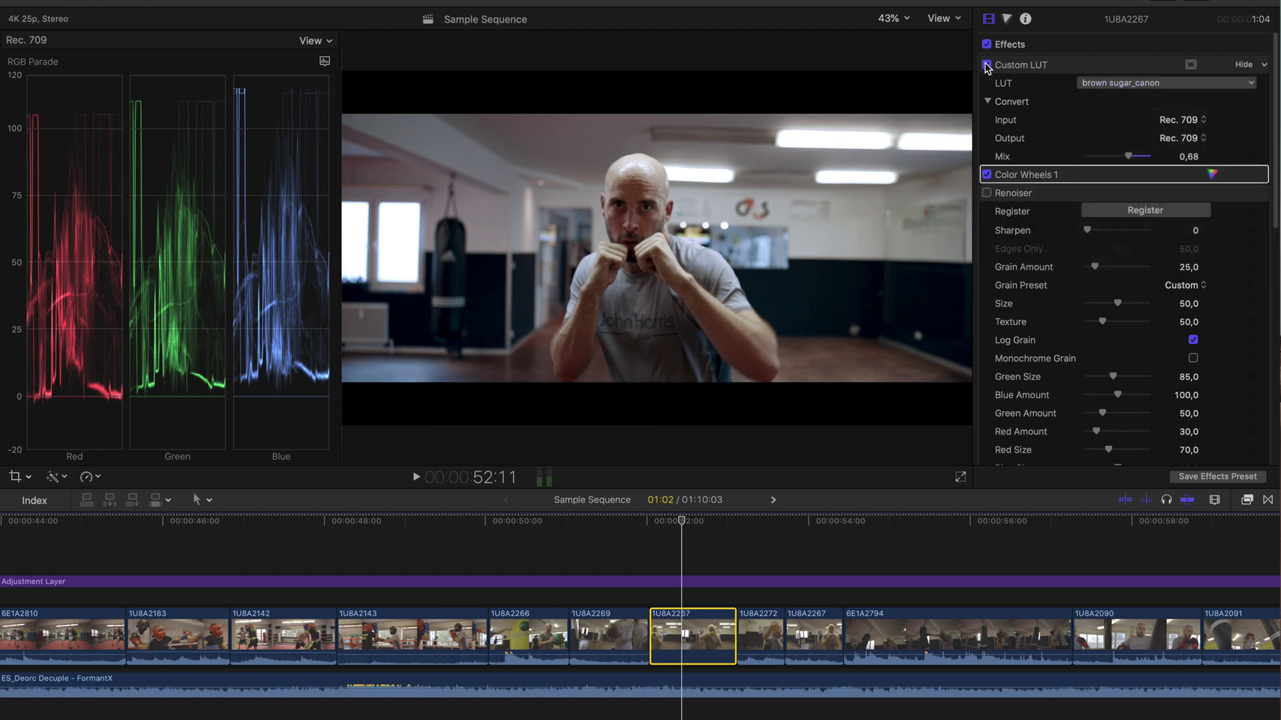
Toggle the Custom LUT off and on to compare, leaving it switched on
left_click(987, 65)
left_click(987, 65)
left_click(987, 64)
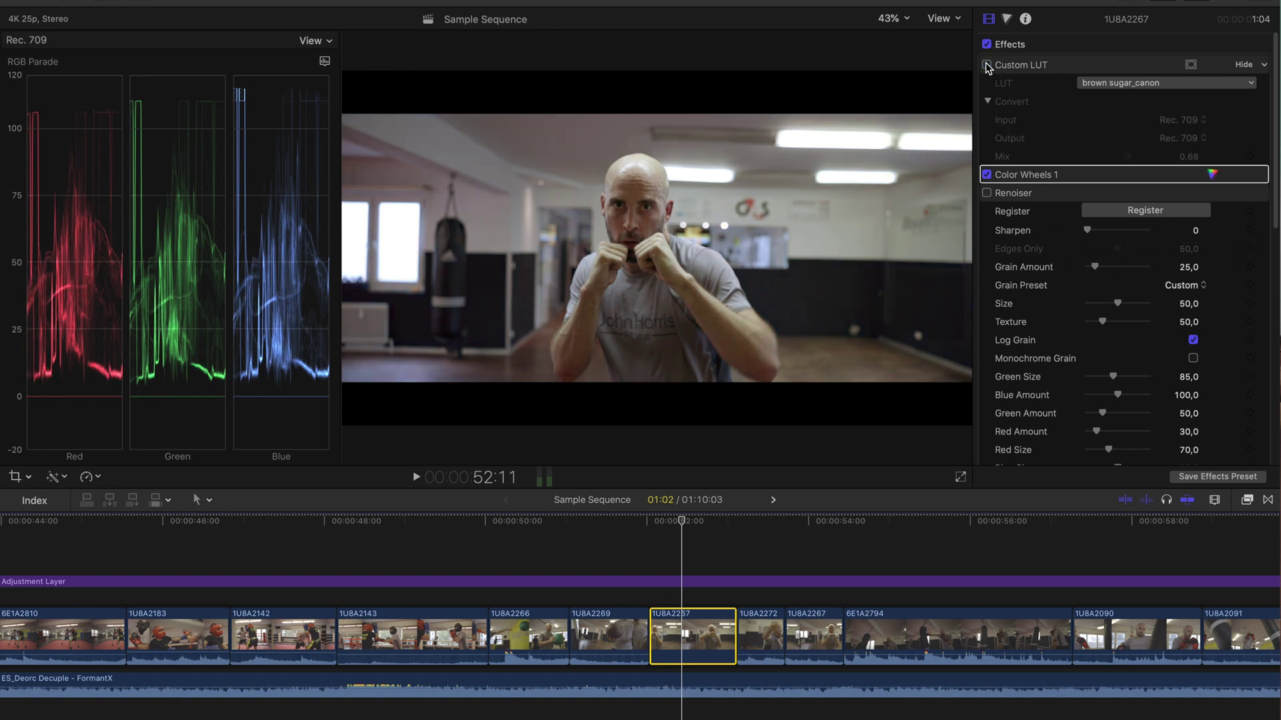
left_click(987, 65)
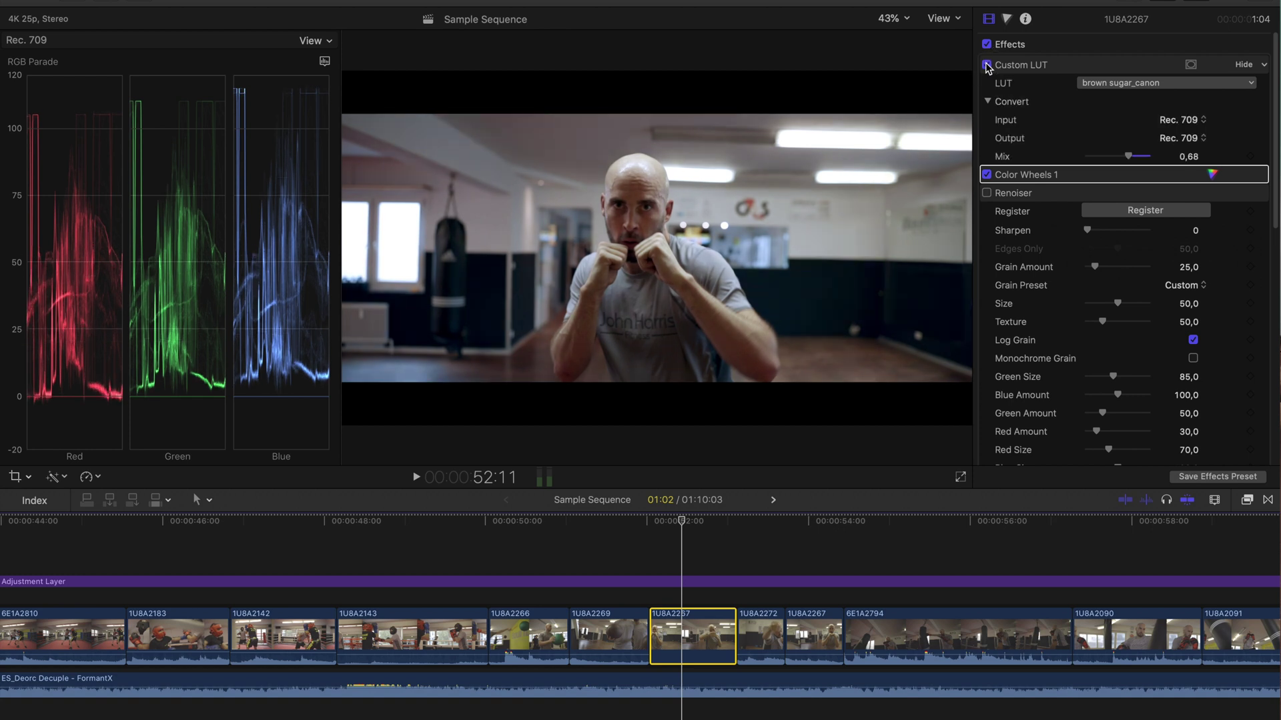
left_click(986, 64)
left_click(987, 65)
Turn on the Renoiser grain effect (Grain Amount 25,0) for clip 1U8A2267
scroll(1000, 197, "down", 1)
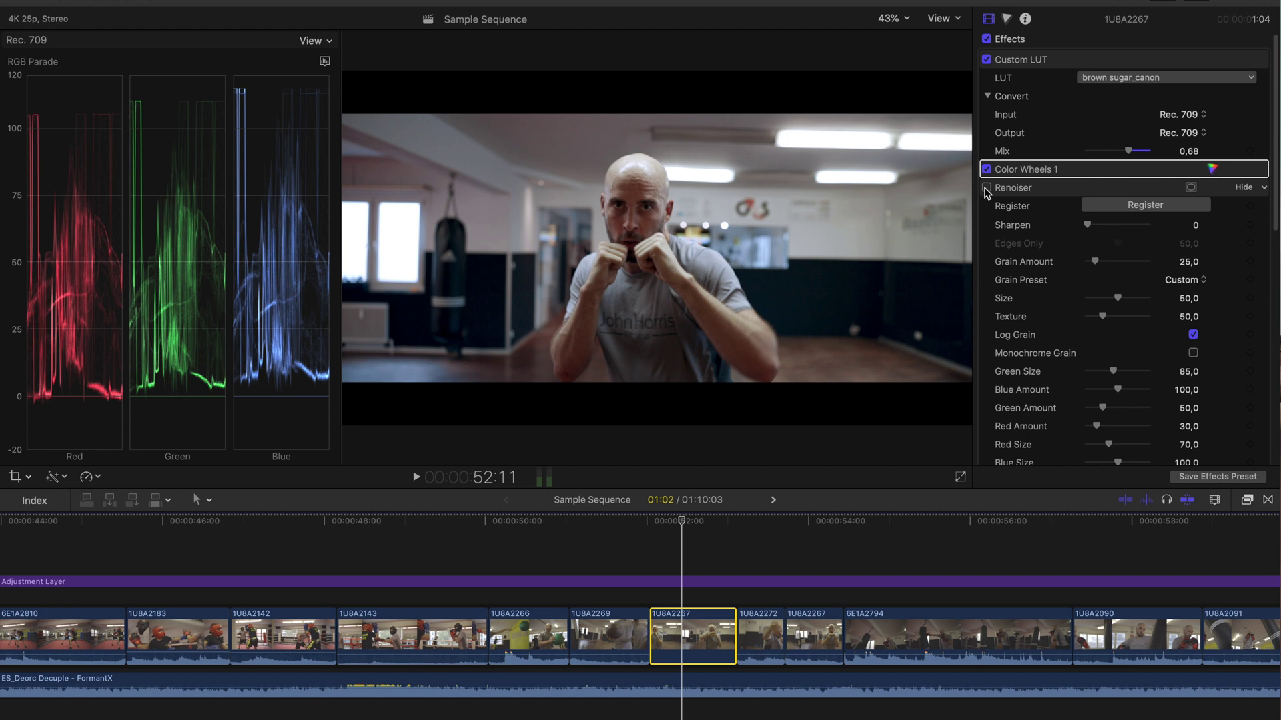
left_click(987, 189)
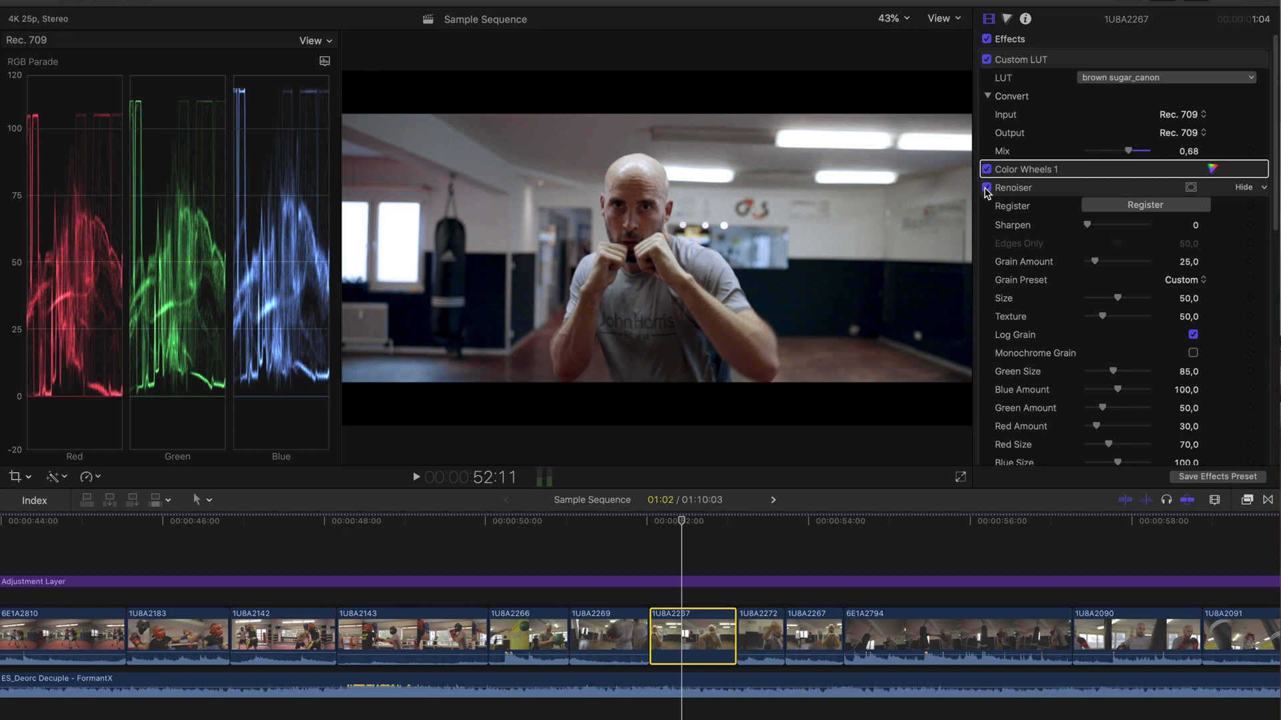
left_click(1013, 187)
scroll(1015, 213, "down", 5)
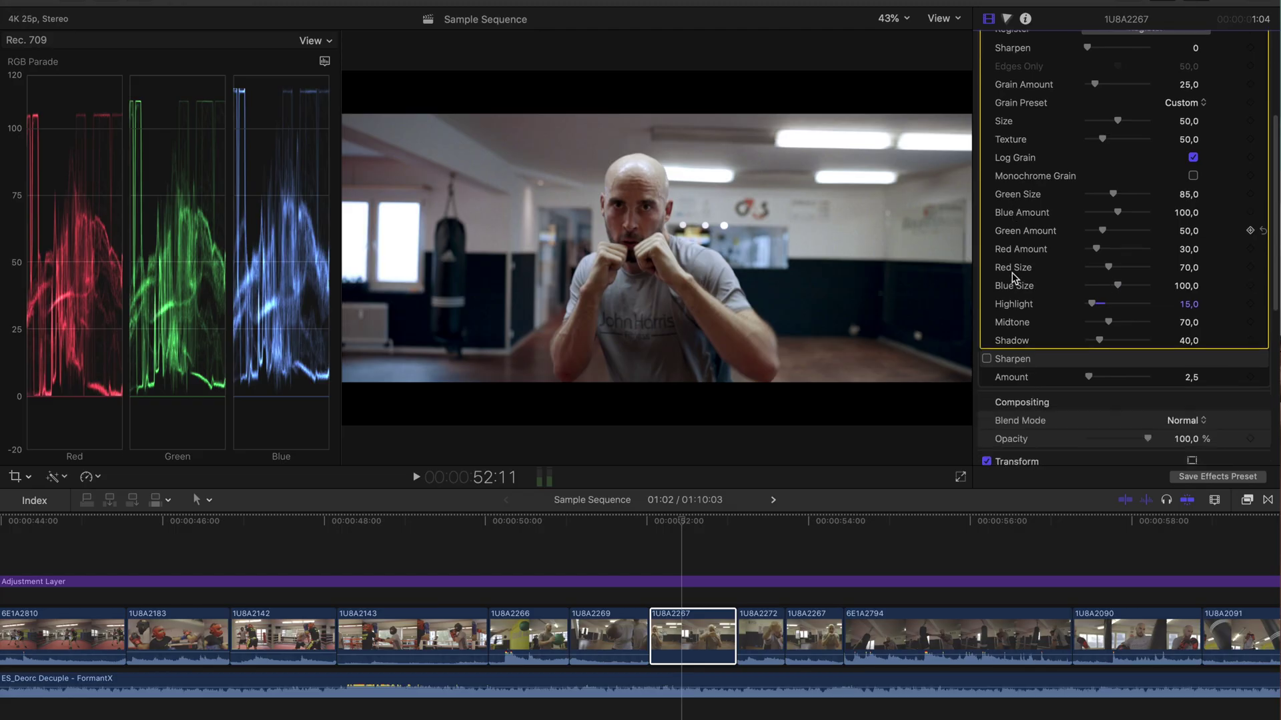
left_click(987, 224)
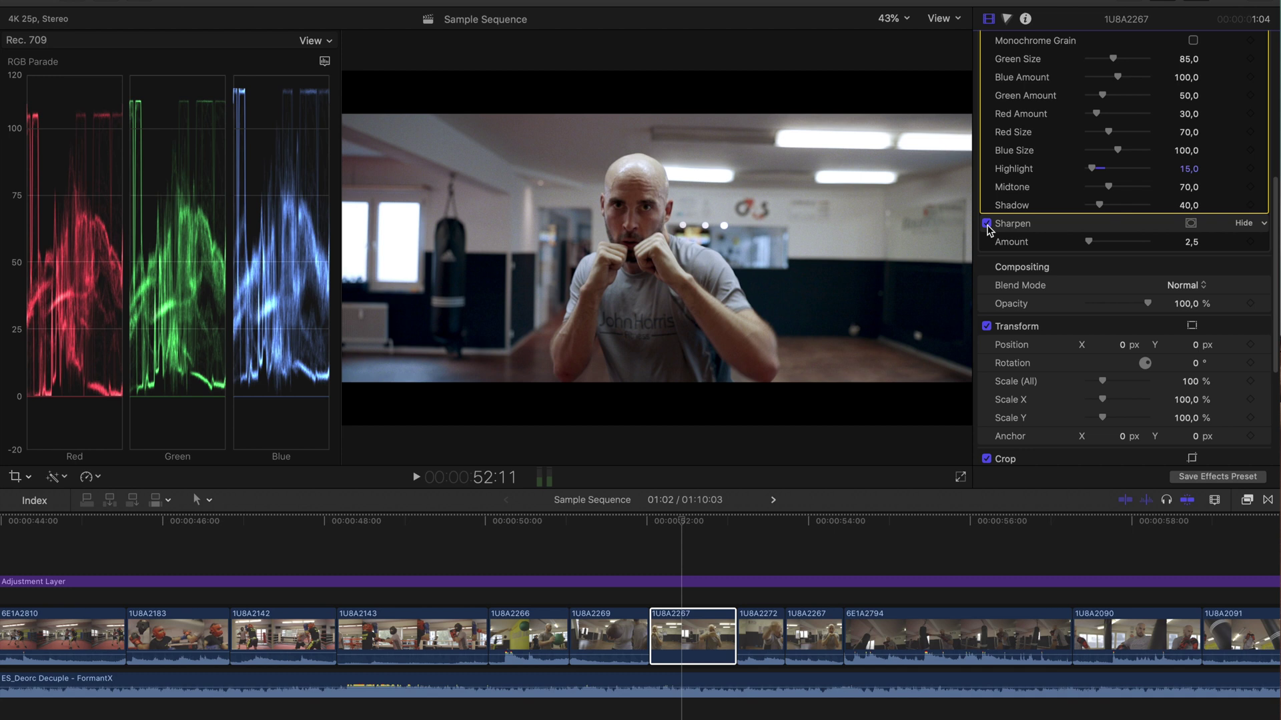
left_click(771, 500)
scroll(1041, 127, "up", 8)
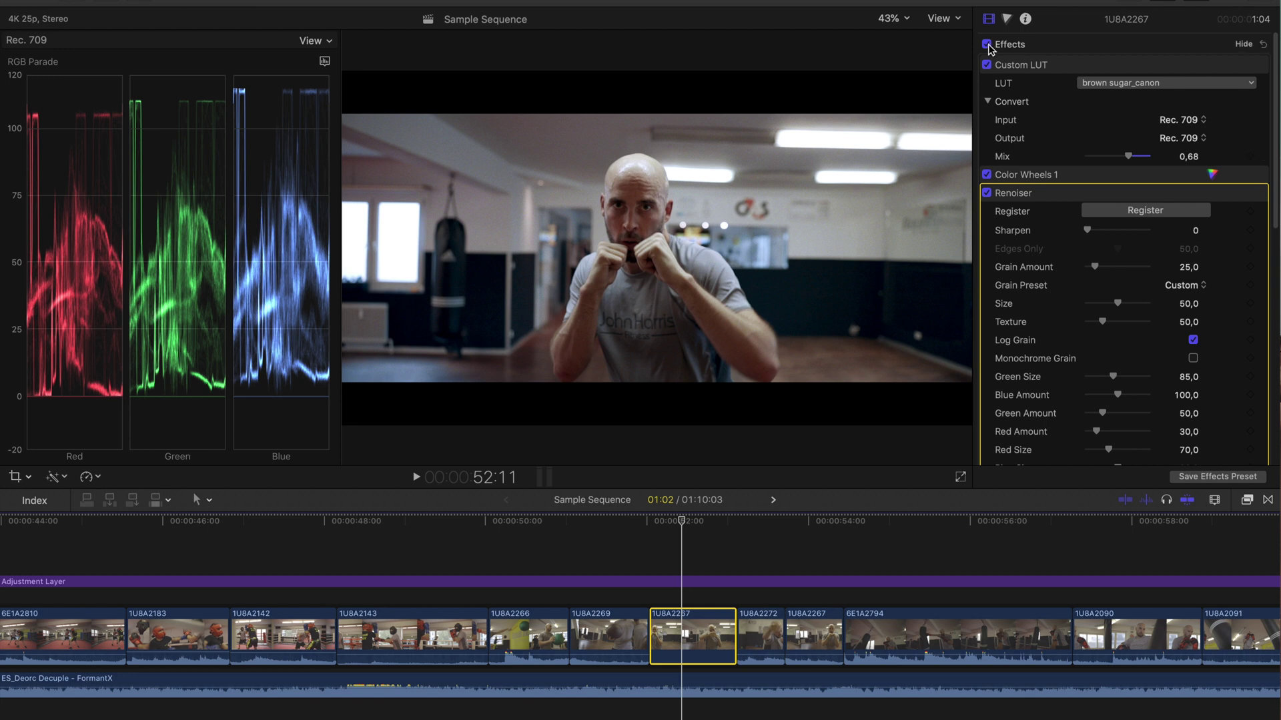
left_click(987, 44)
left_click(987, 44)
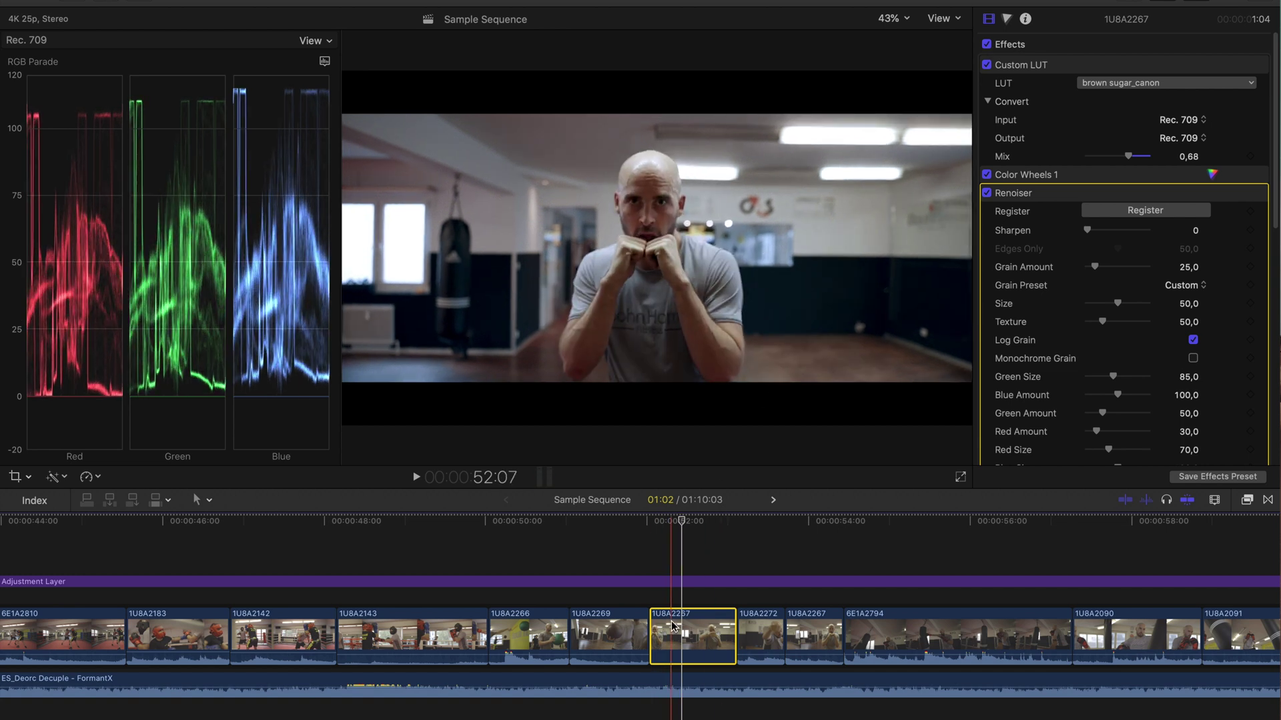
Inspect the effects applied to clip 1U8A2272
left_click(768, 630)
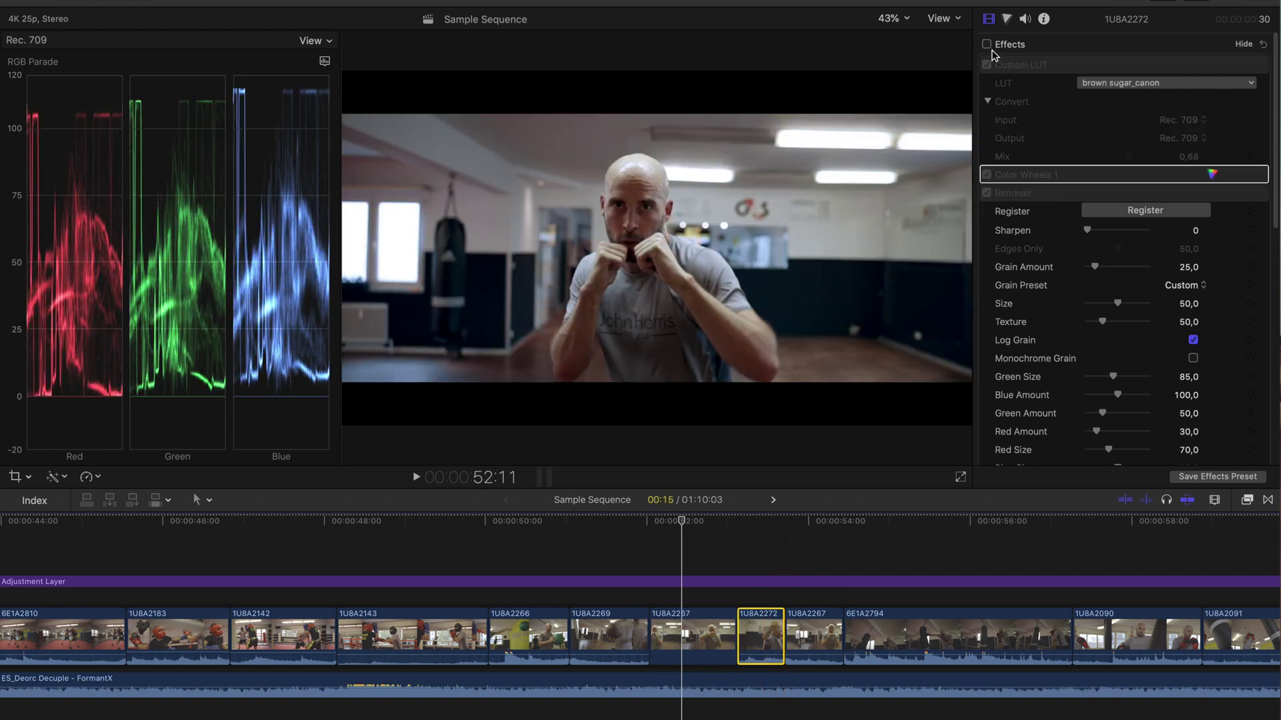
scroll(1026, 247, "down", 5)
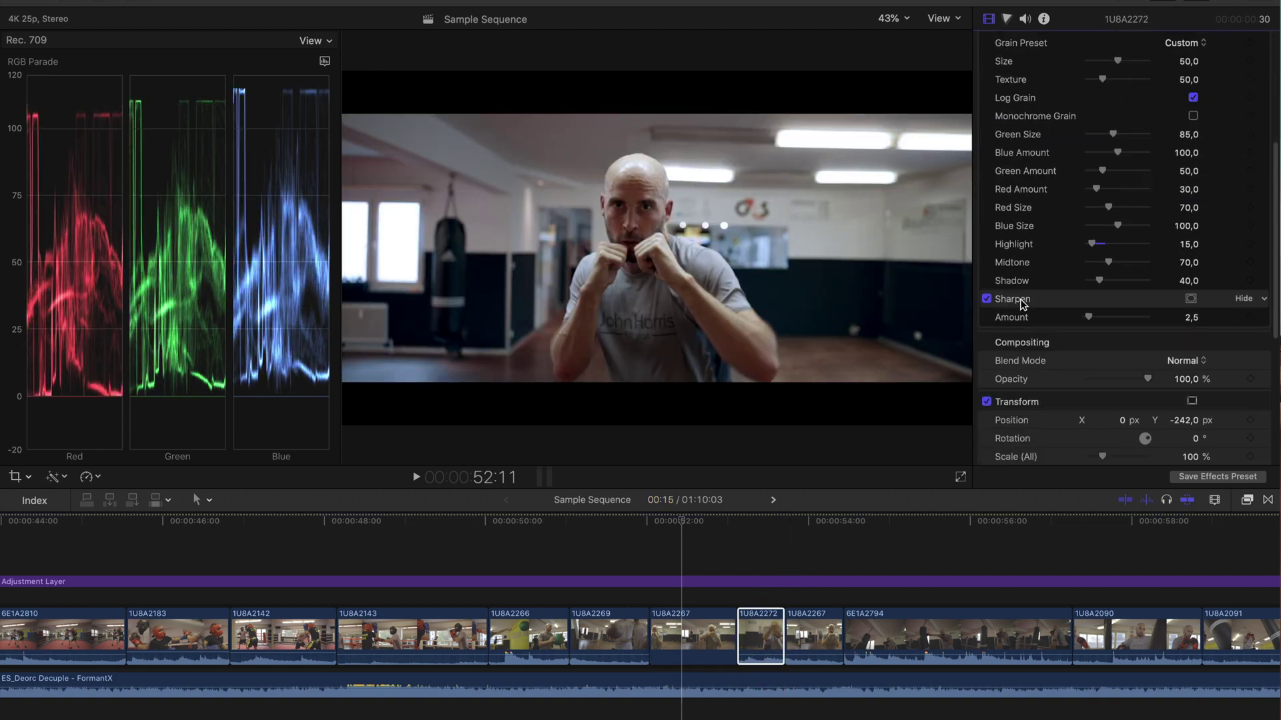
scroll(1022, 305, "down", 5)
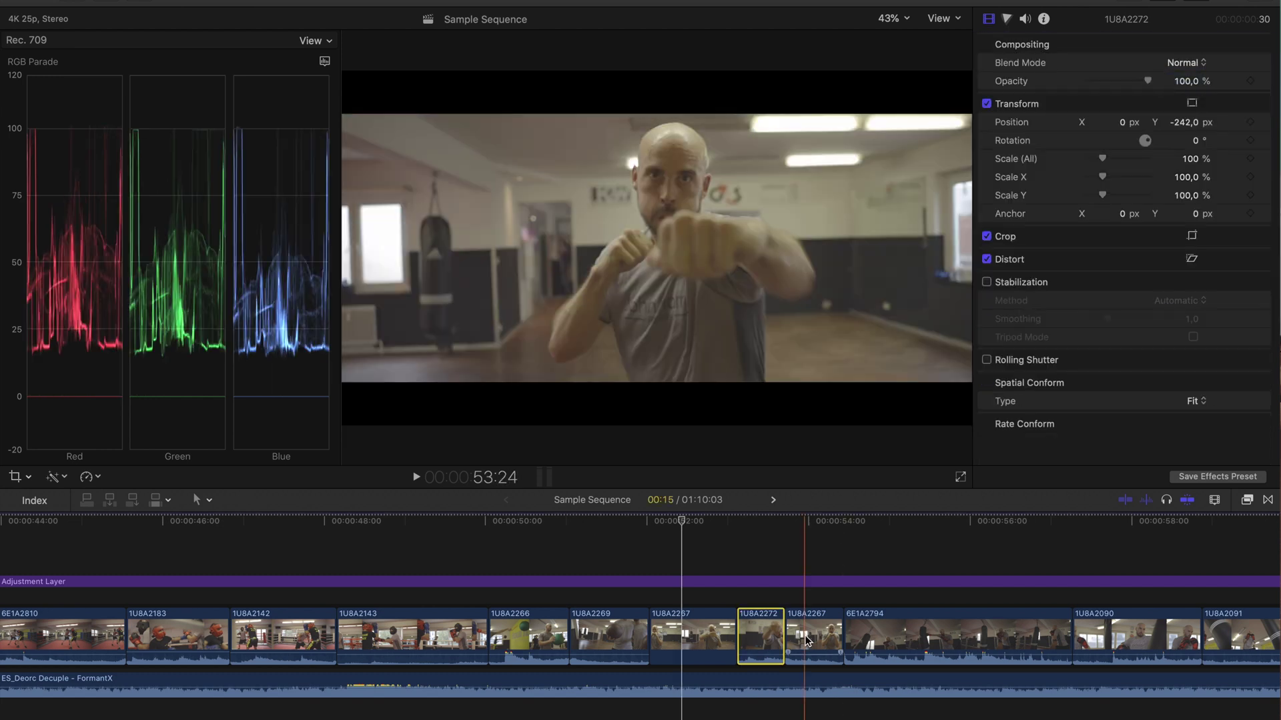
Re-enable all effects on clip 1U8A2267 and review its Custom LUT, Renoiser and Sharpen settings
left_click(806, 637)
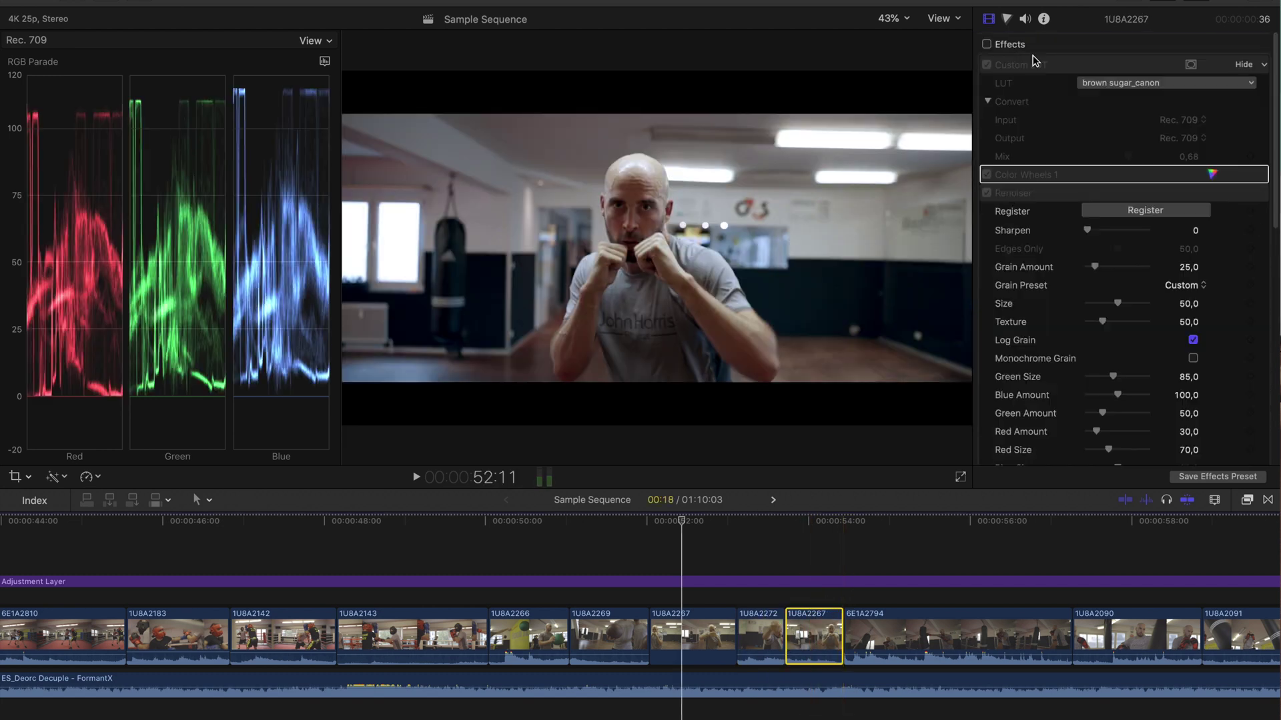
left_click(986, 44)
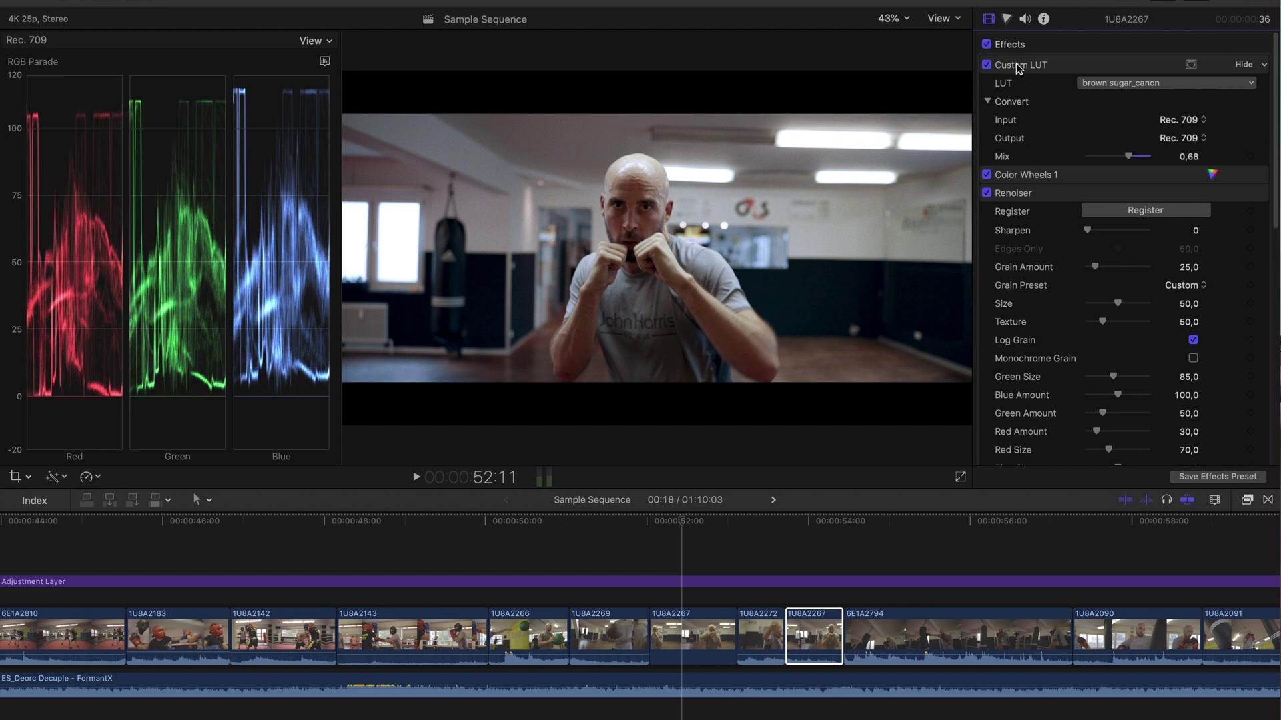
left_click(1019, 66)
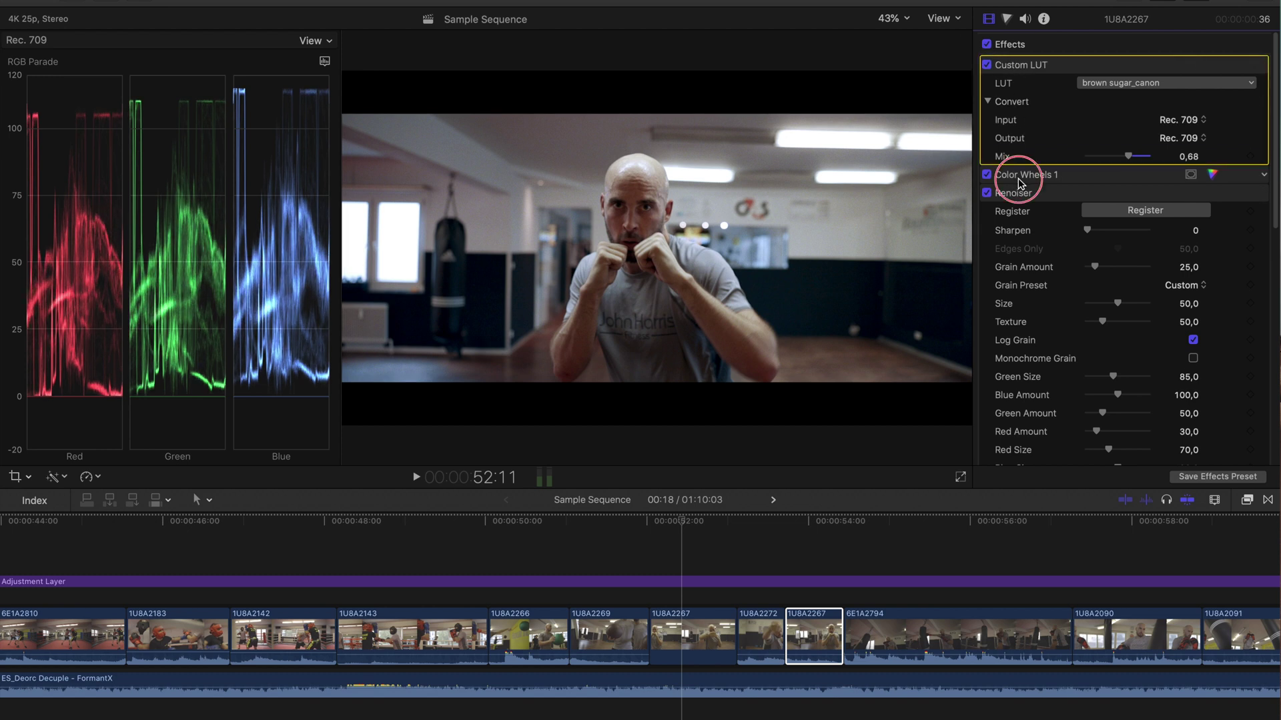
left_click(1019, 189)
scroll(1020, 213, "down", 5)
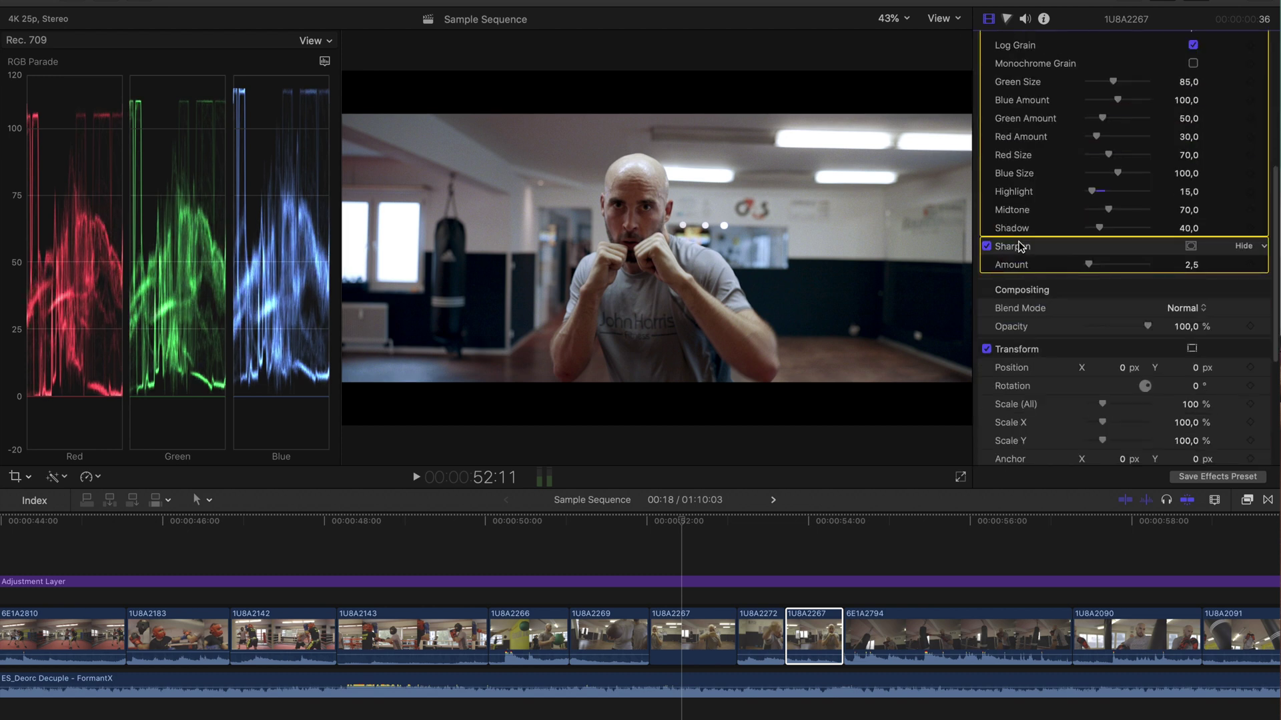
scroll(1014, 241, "down", 5)
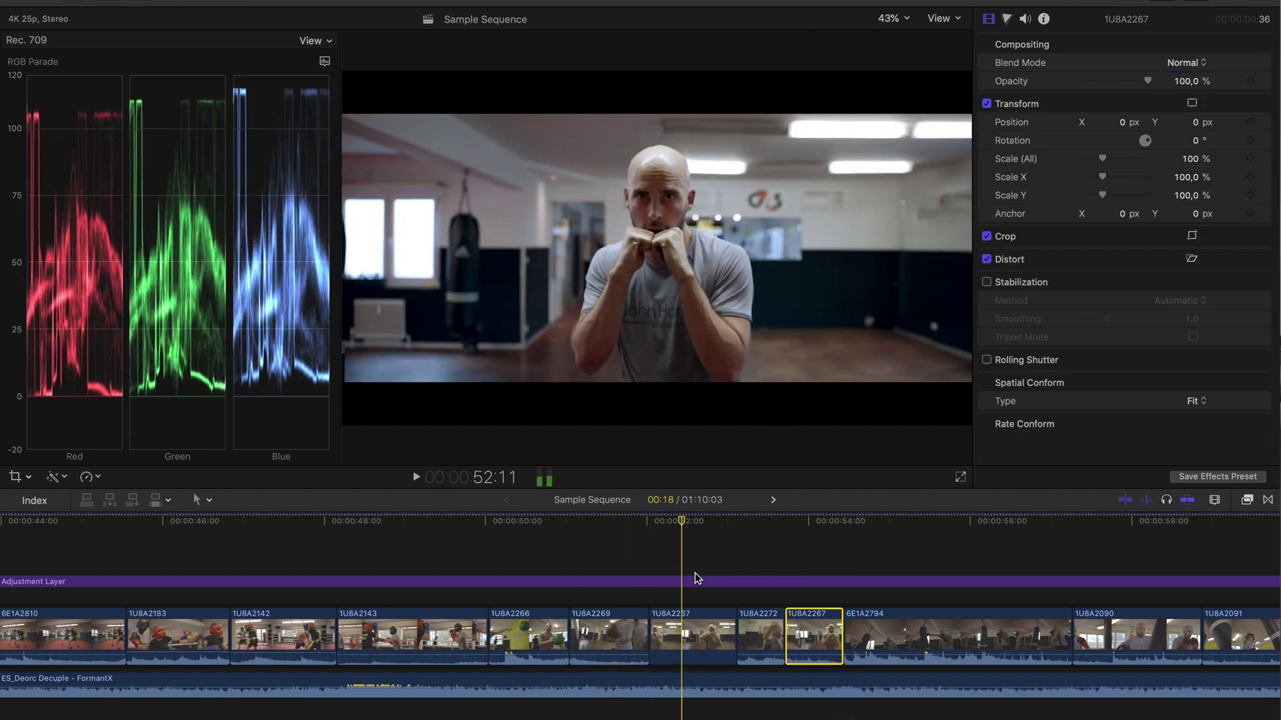
left_click(695, 622)
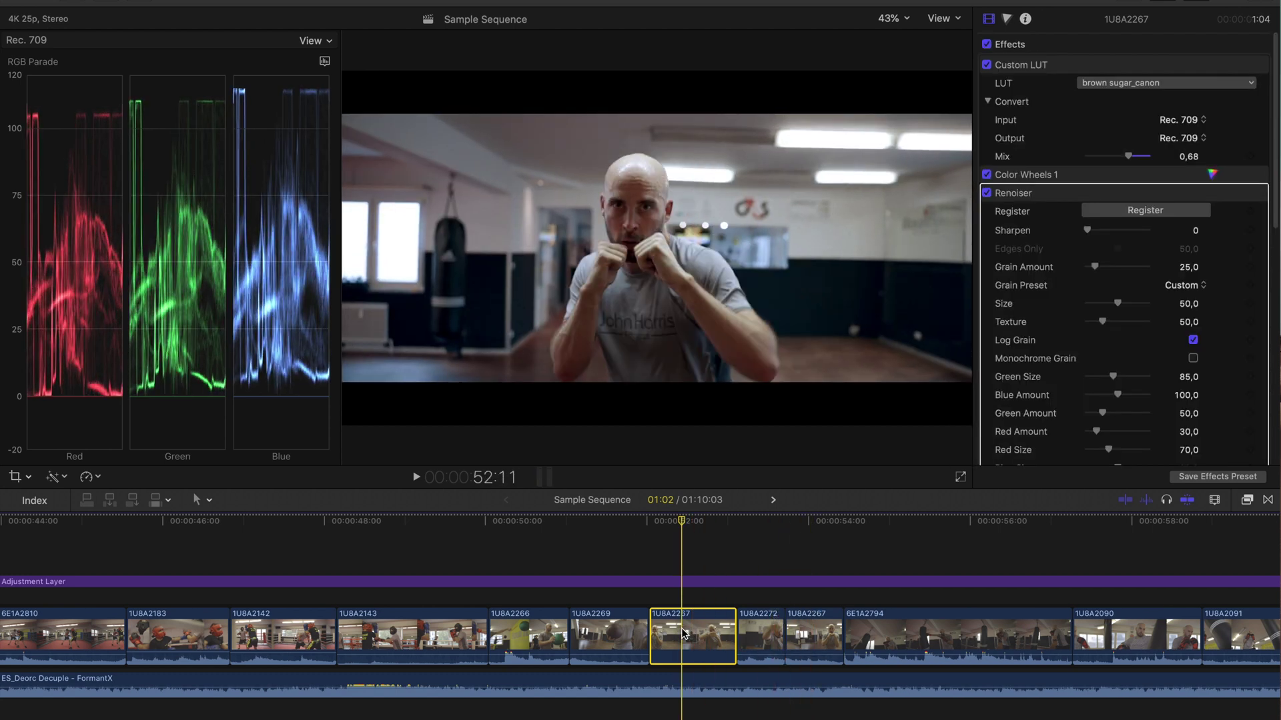
Paste 1U8A2267's grade effects onto clip 1U8A2272 and the following clip with Paste Attributes
left_click(760, 633)
left_click(801, 631, "super")
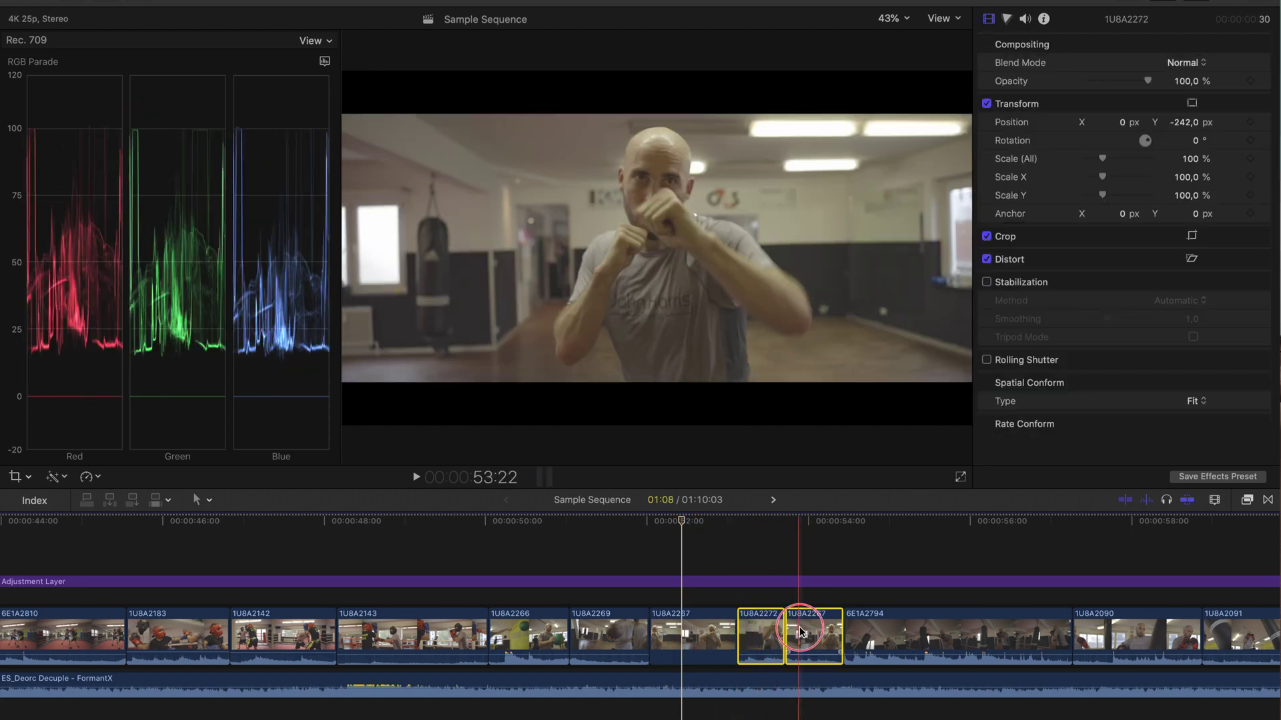
key("super+shift+v")
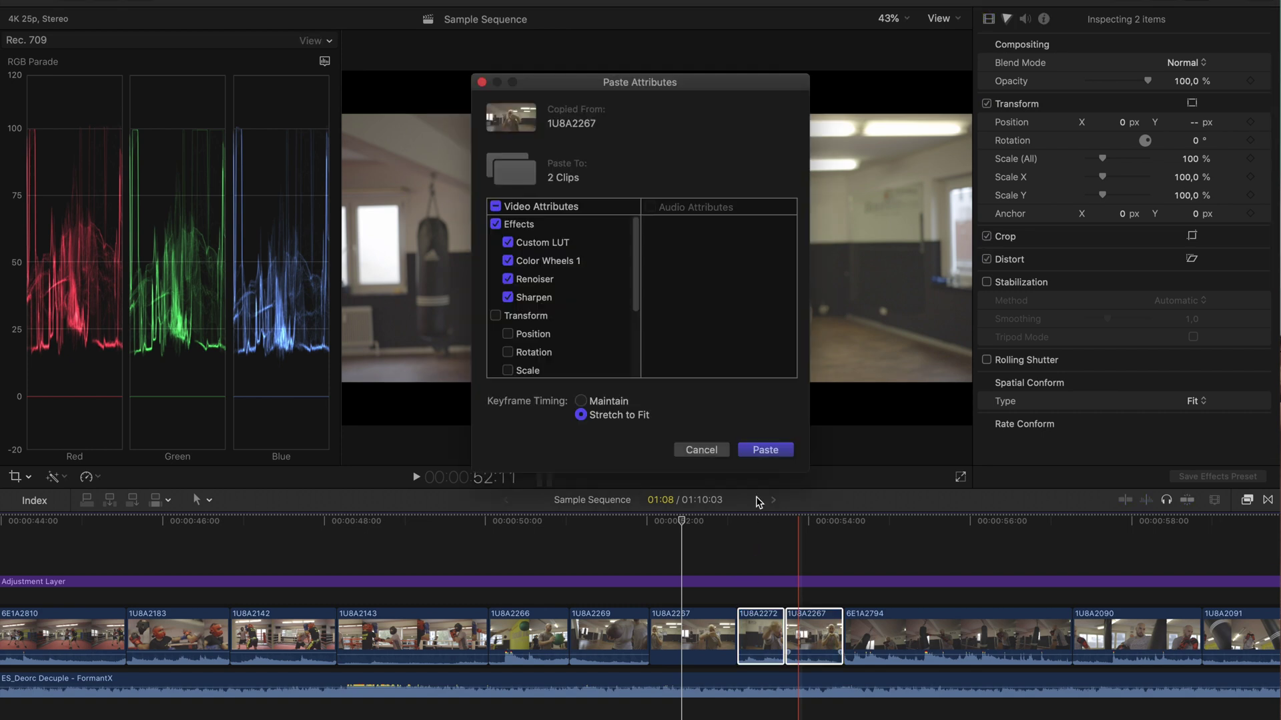
left_click(765, 450)
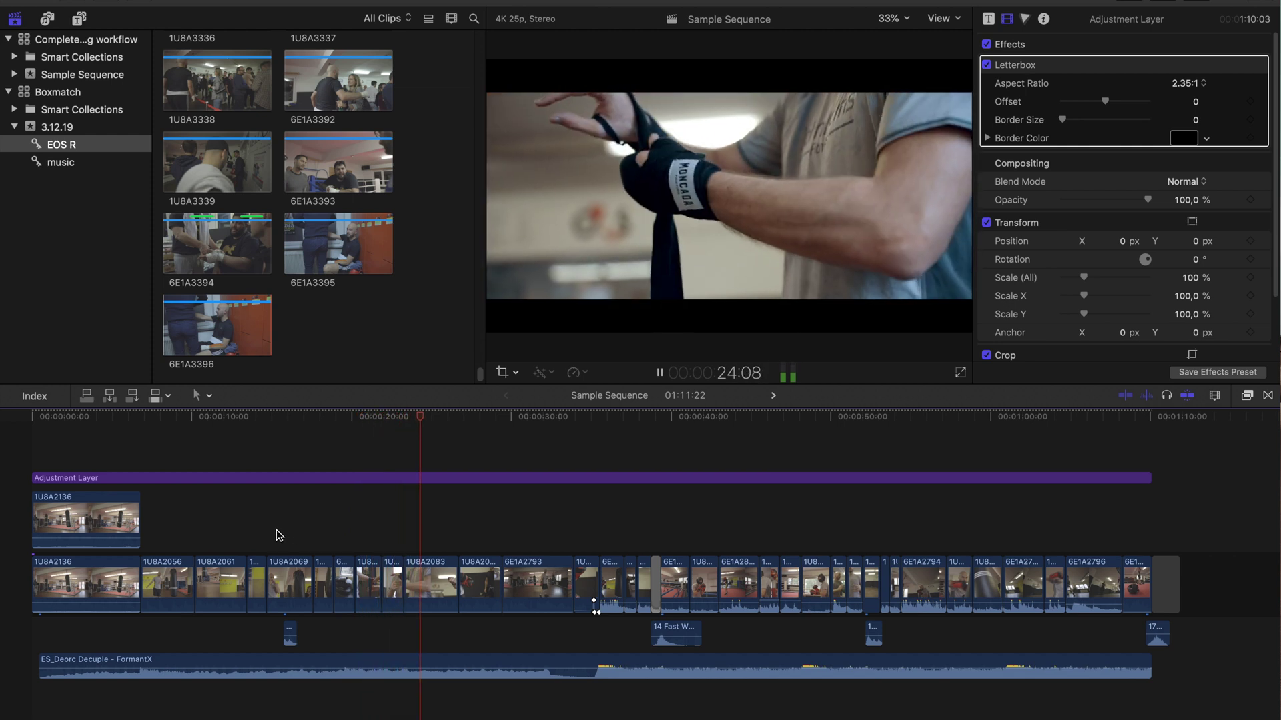
Replay the letterboxed sequence for review from about 37 seconds
left_click(641, 471)
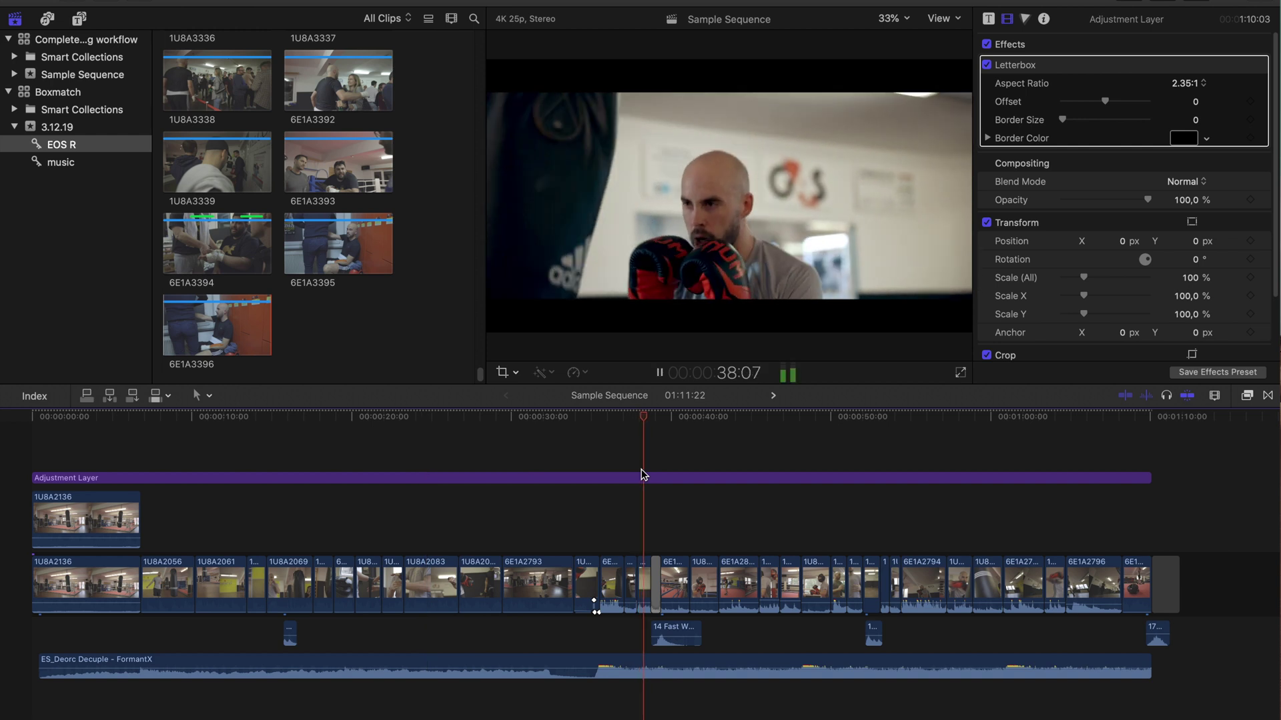
left_click(641, 473)
key("space")
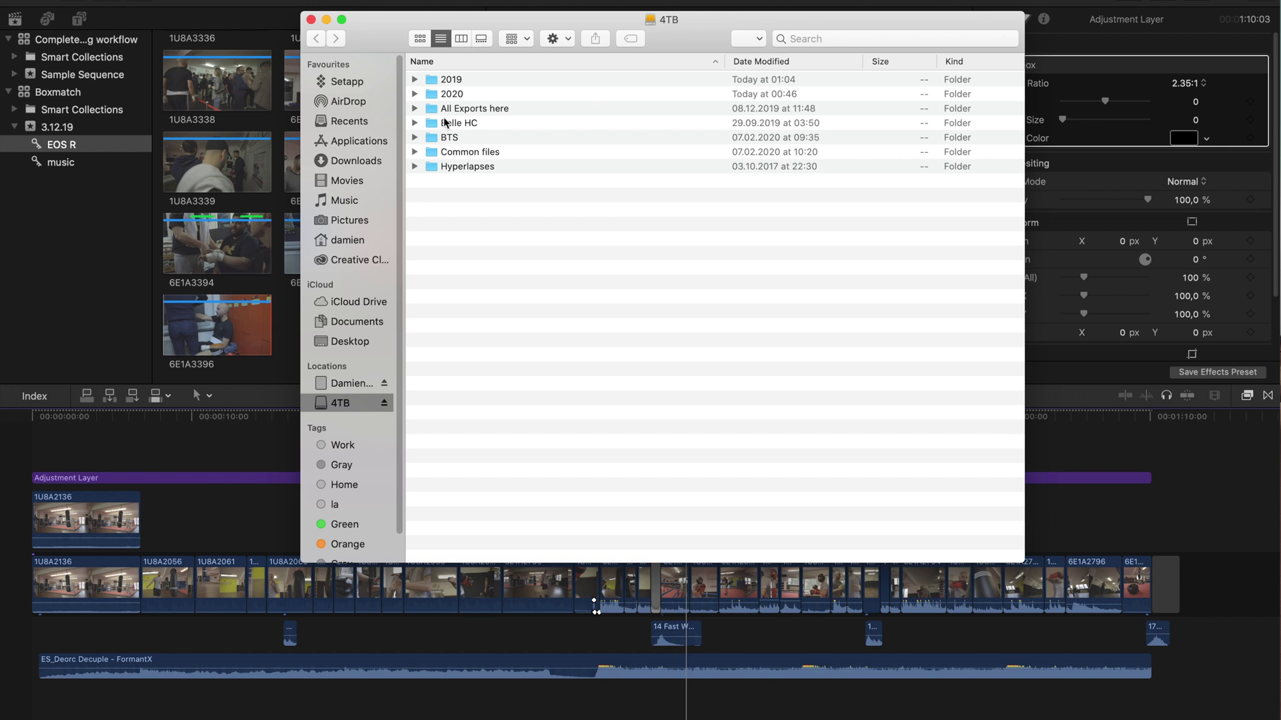
Browse Common files > SFX > SFX sound packages in Finder, then switch to Epidemic Sound in Chrome
double_click(451, 157)
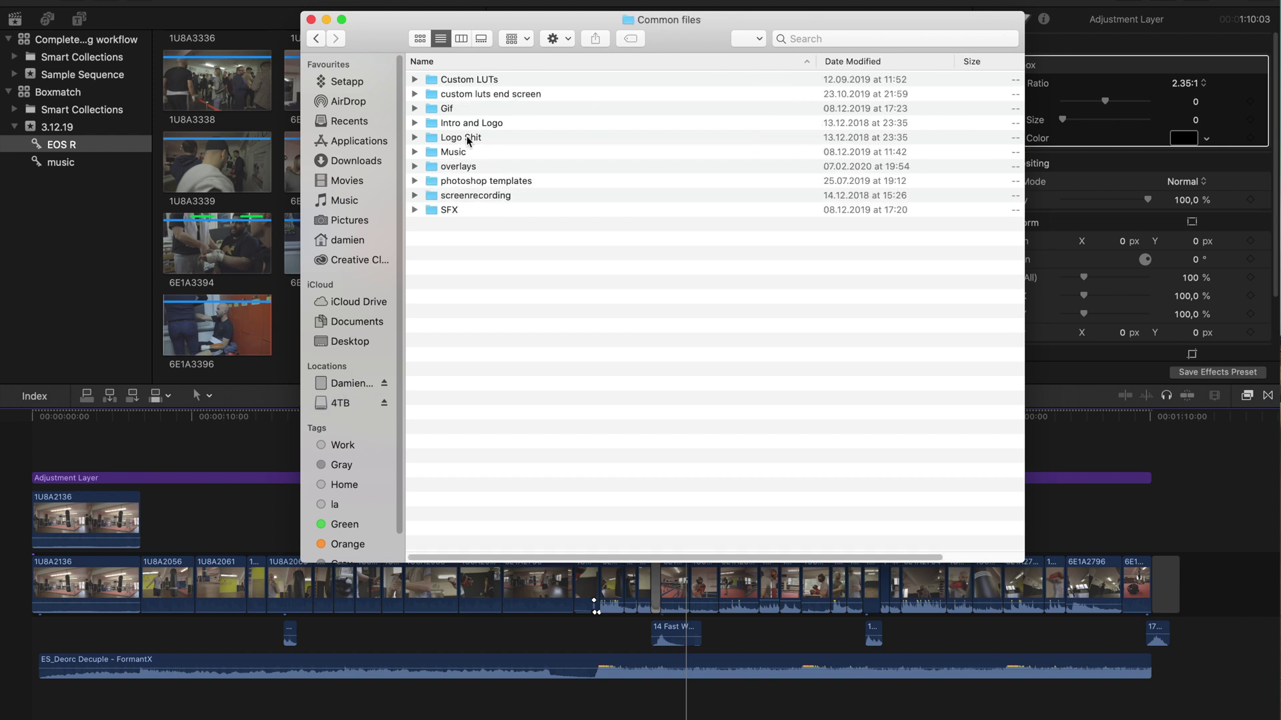
double_click(448, 210)
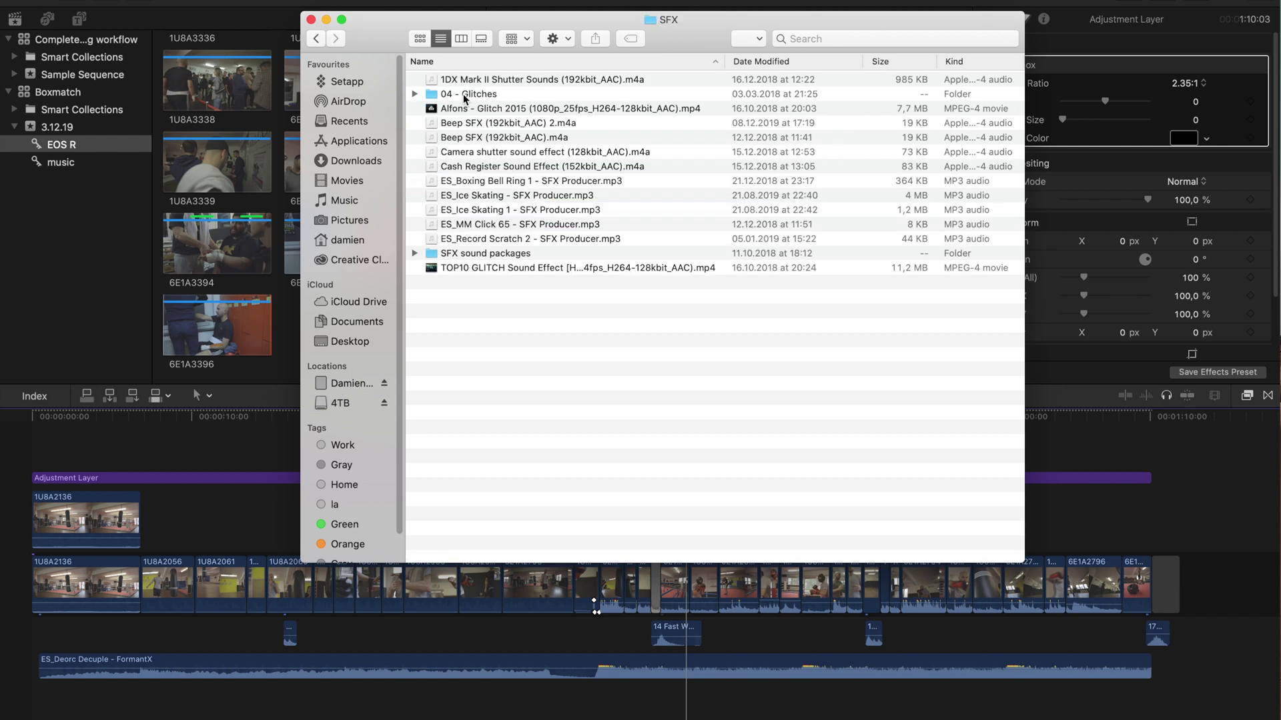
double_click(438, 254)
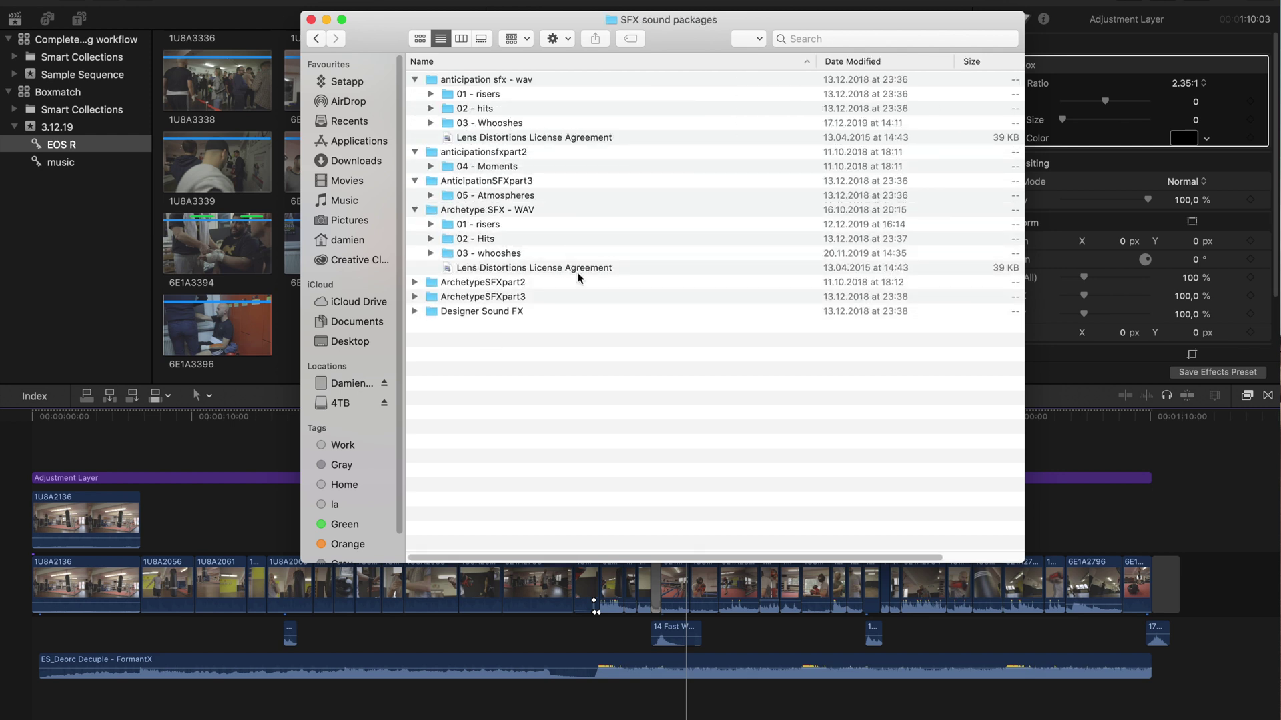
left_click(318, 40)
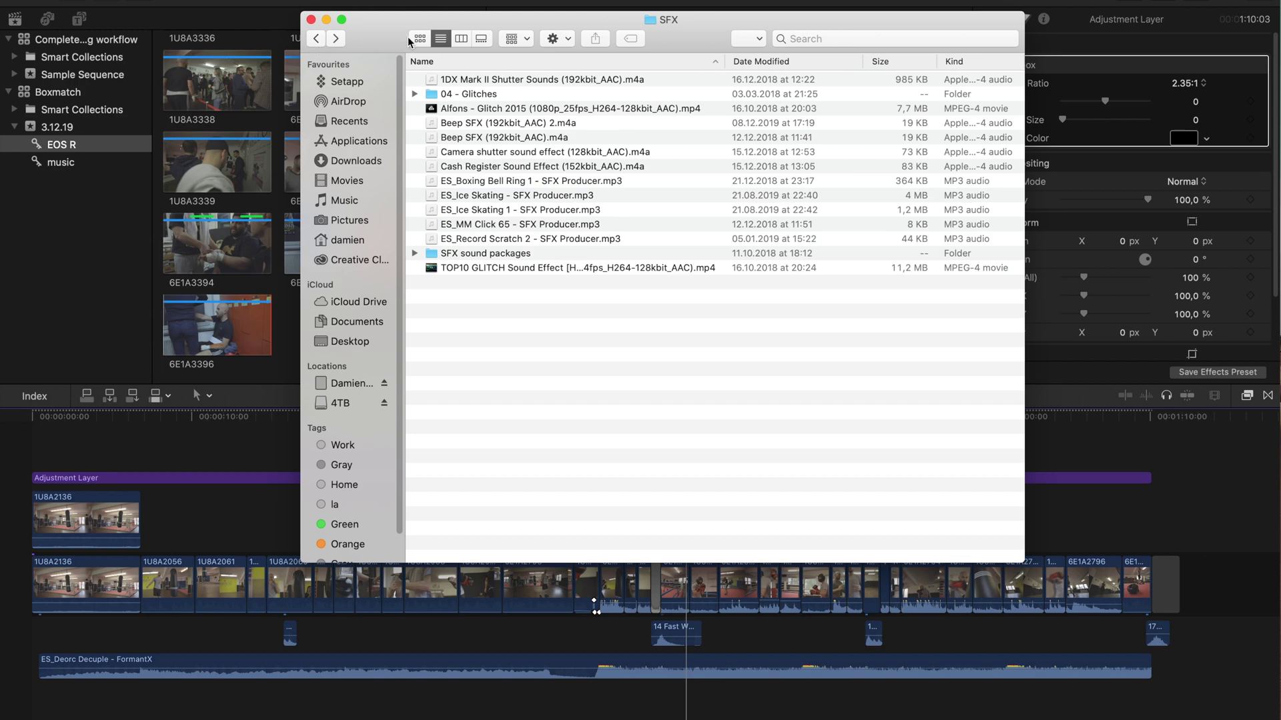
key("super+Tab")
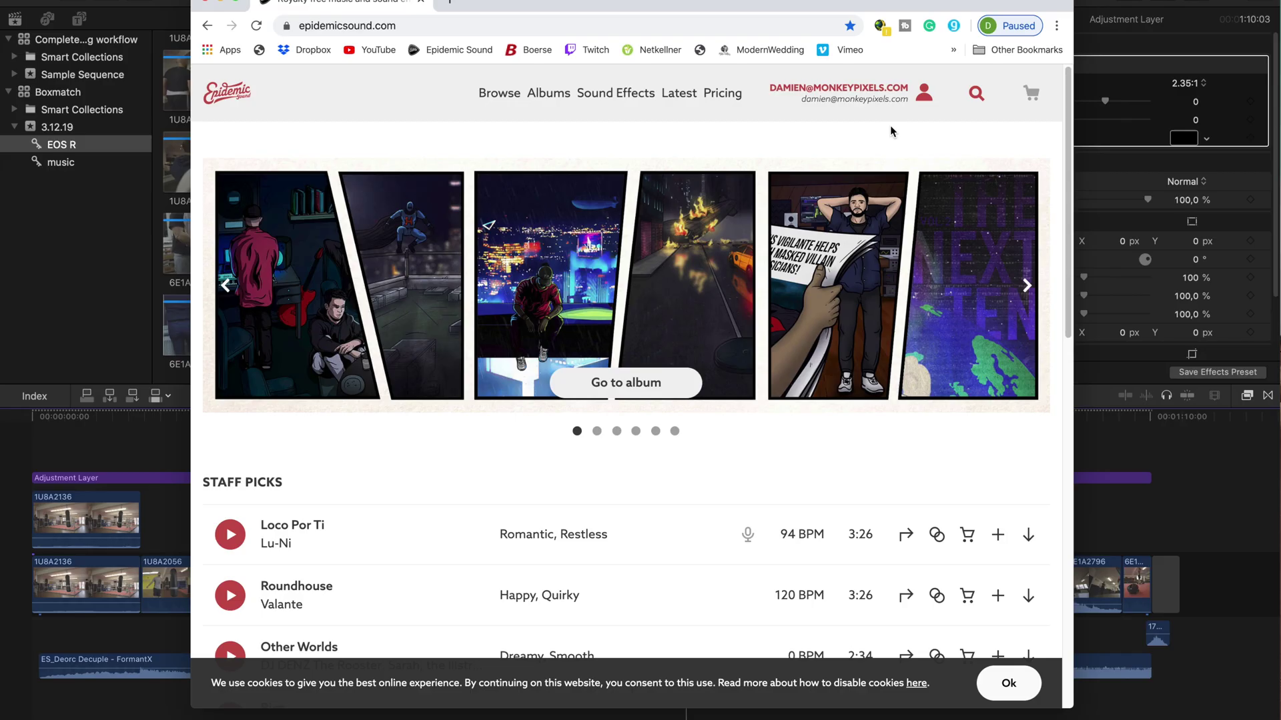
Browse Epidemic Sound's sound effects, then start a Master File export of Sample Sequence
left_click(593, 100)
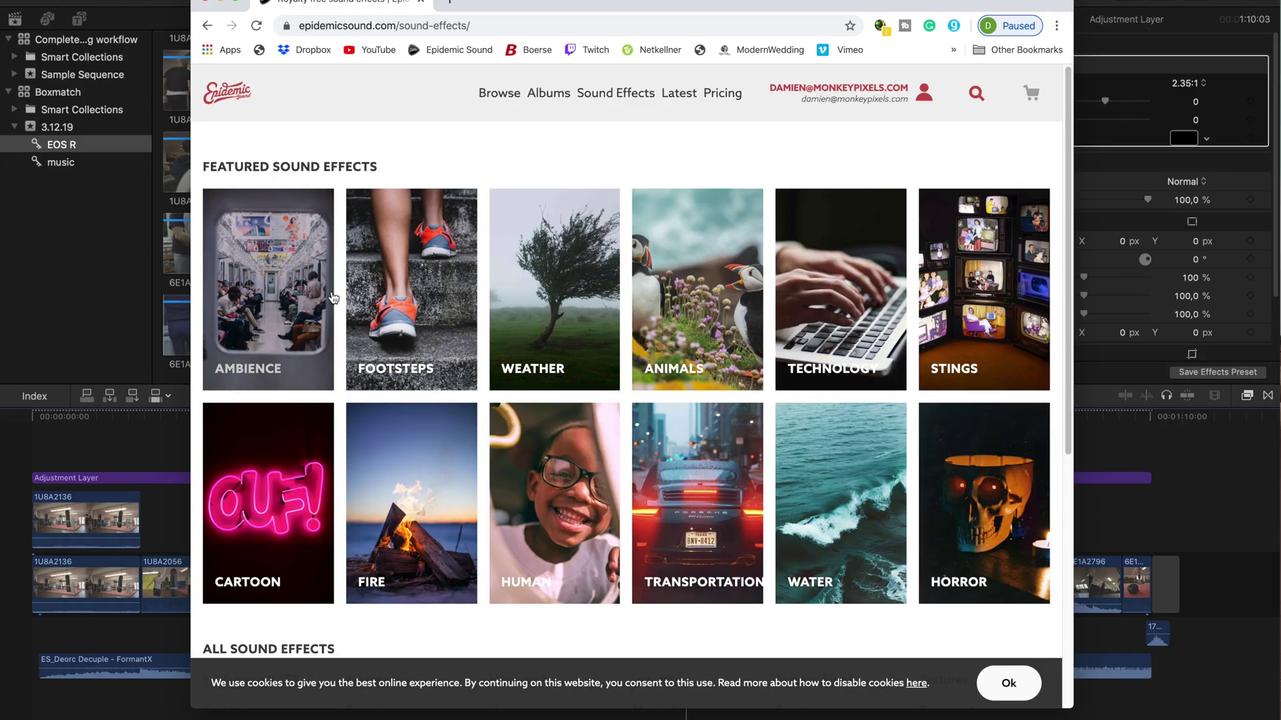
scroll(726, 301, "down", 2)
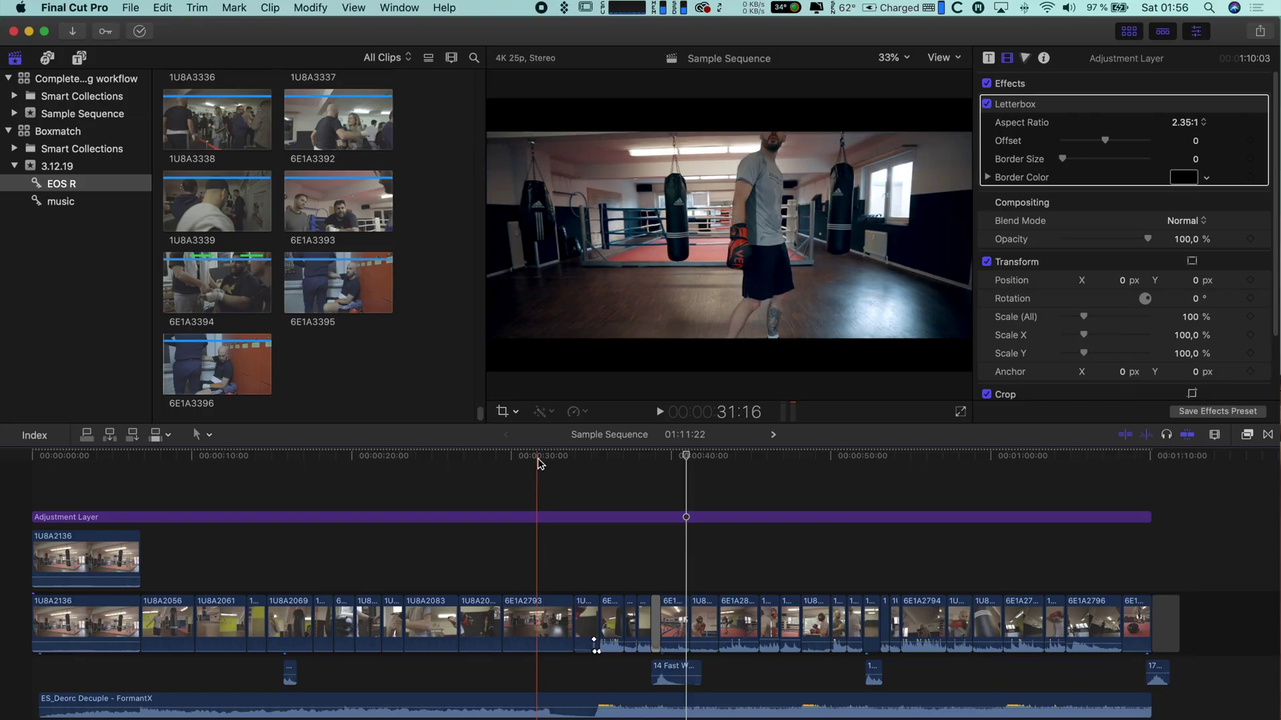
left_click(1260, 30)
left_click(1190, 98)
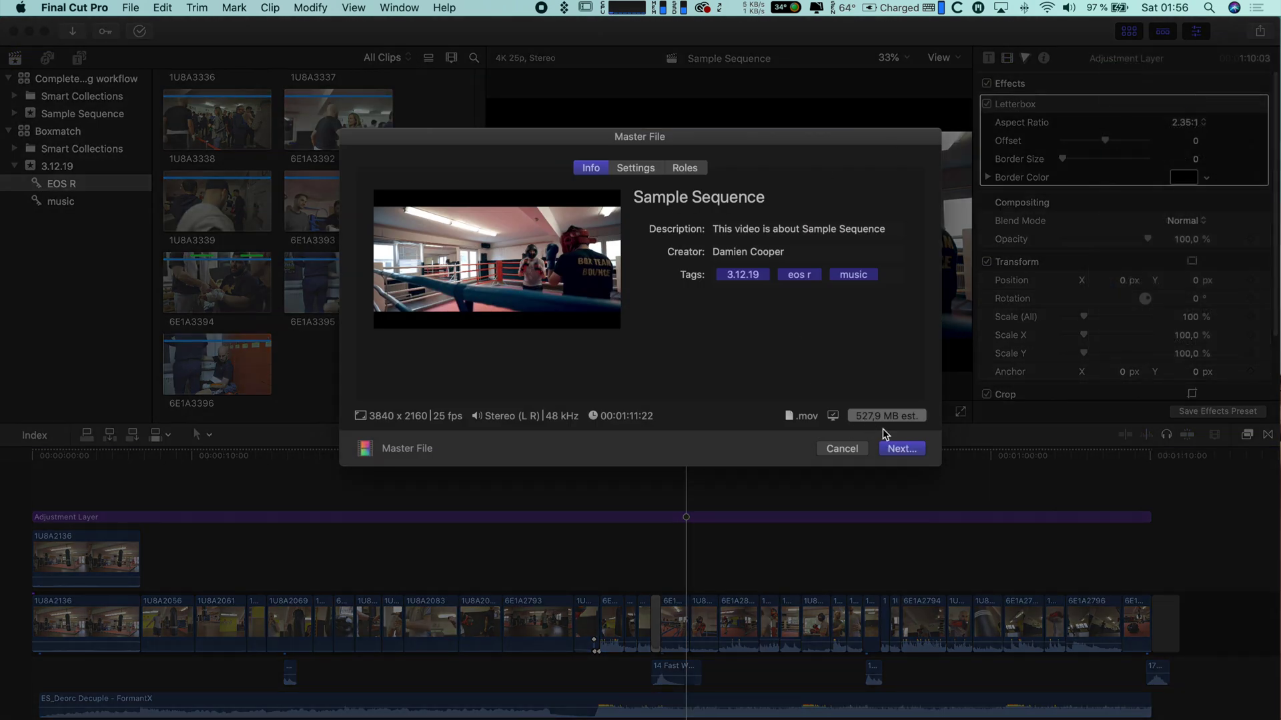
left_click(902, 449)
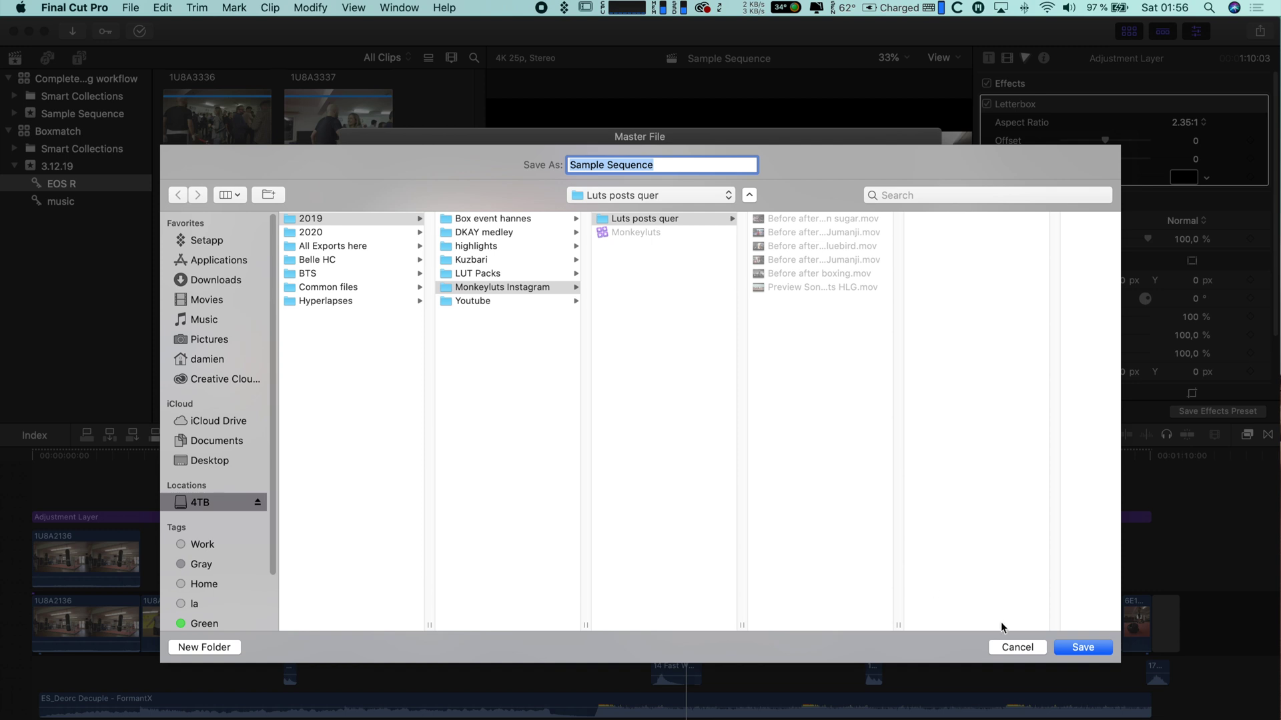
Create an Exports folder in 4TB > 2020 > Youtube > Tutorials > Complete editing workflow
left_click(655, 195)
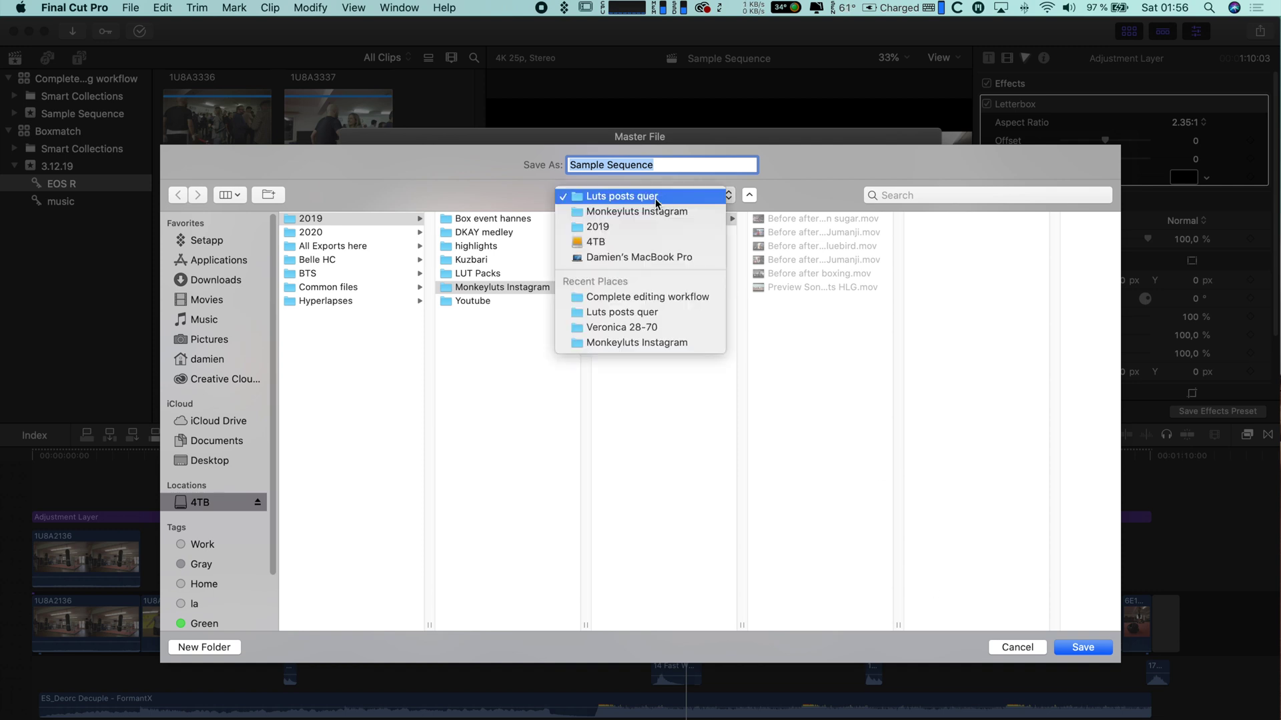
left_click(660, 243)
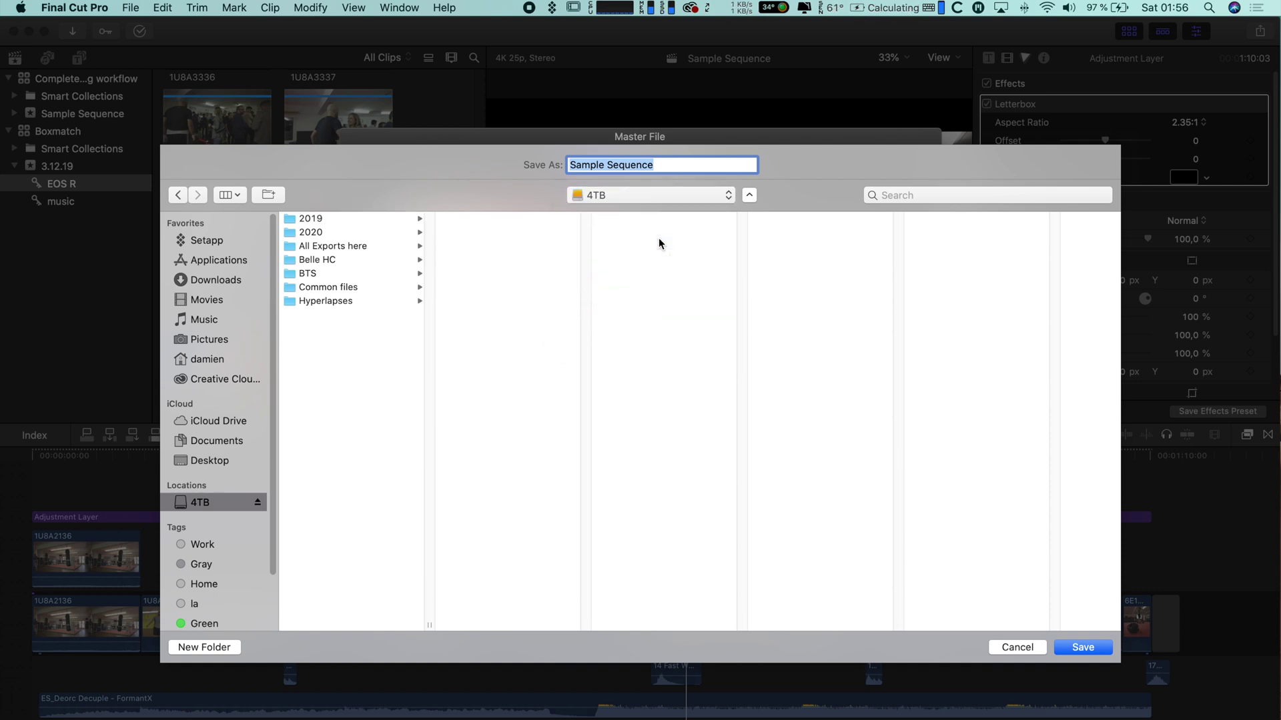
left_click(319, 233)
left_click(470, 219)
left_click(622, 220)
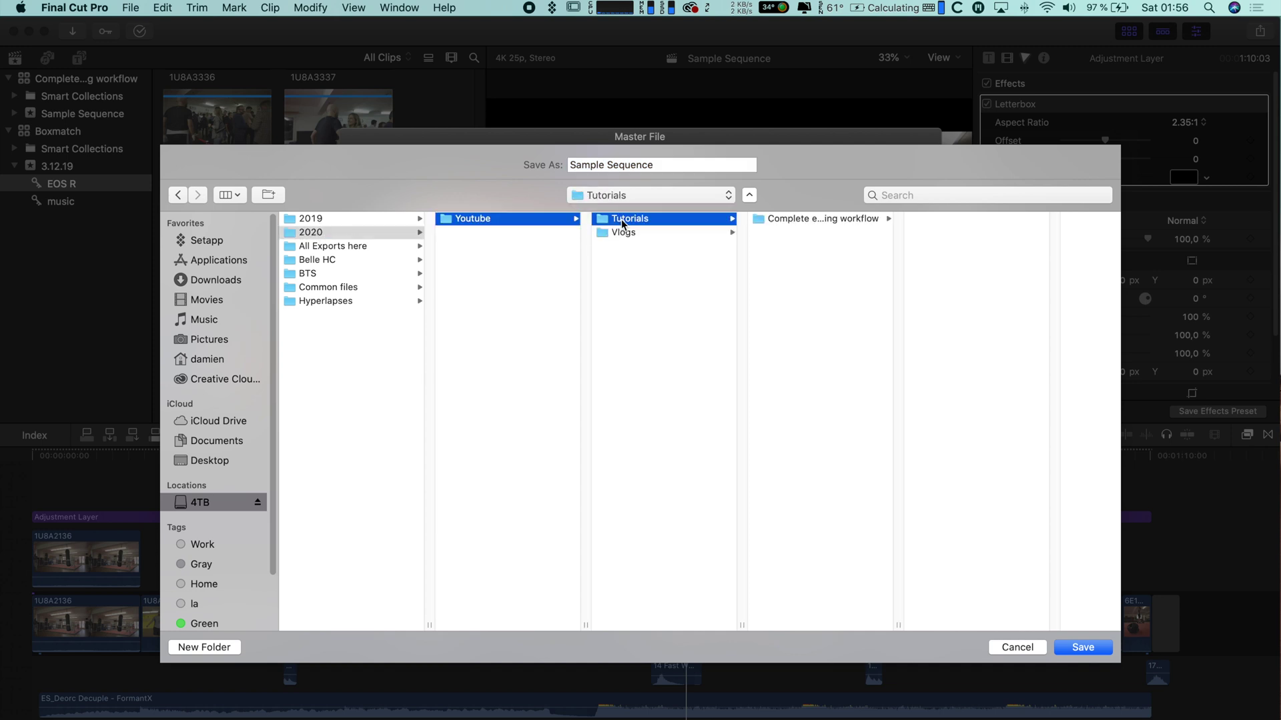
left_click(779, 220)
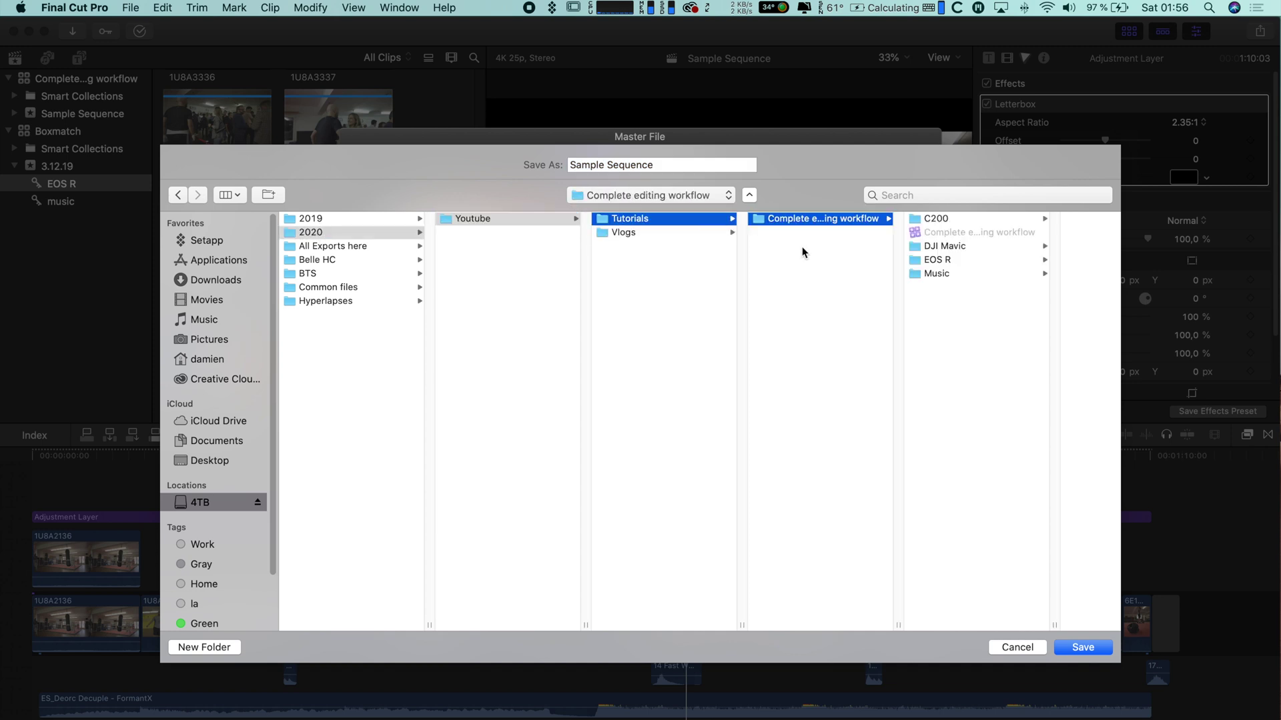
left_click(204, 647)
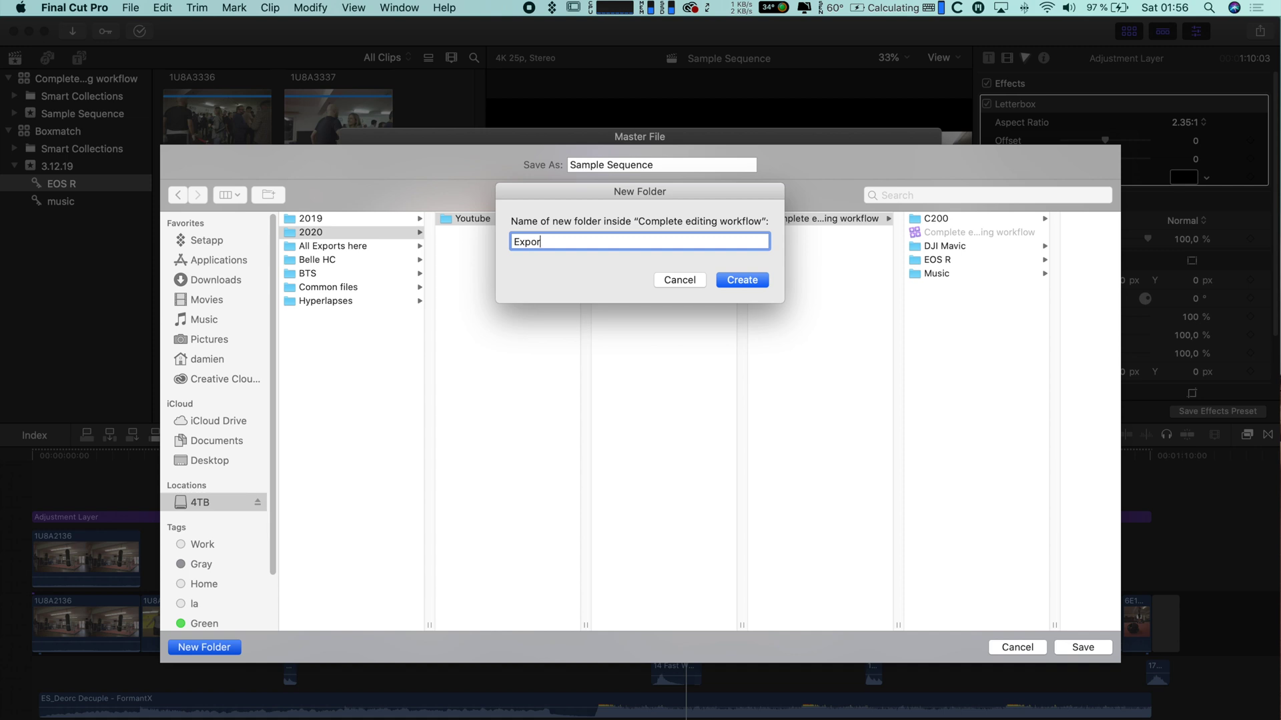
key("Return")
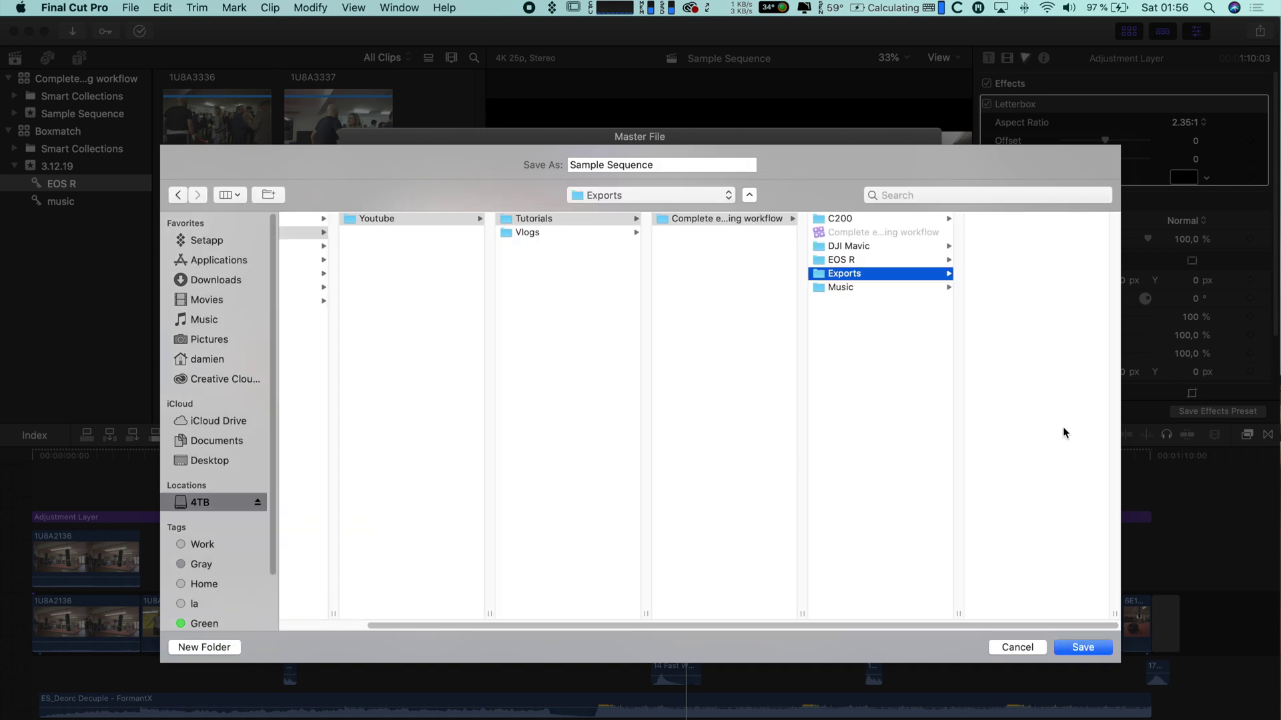